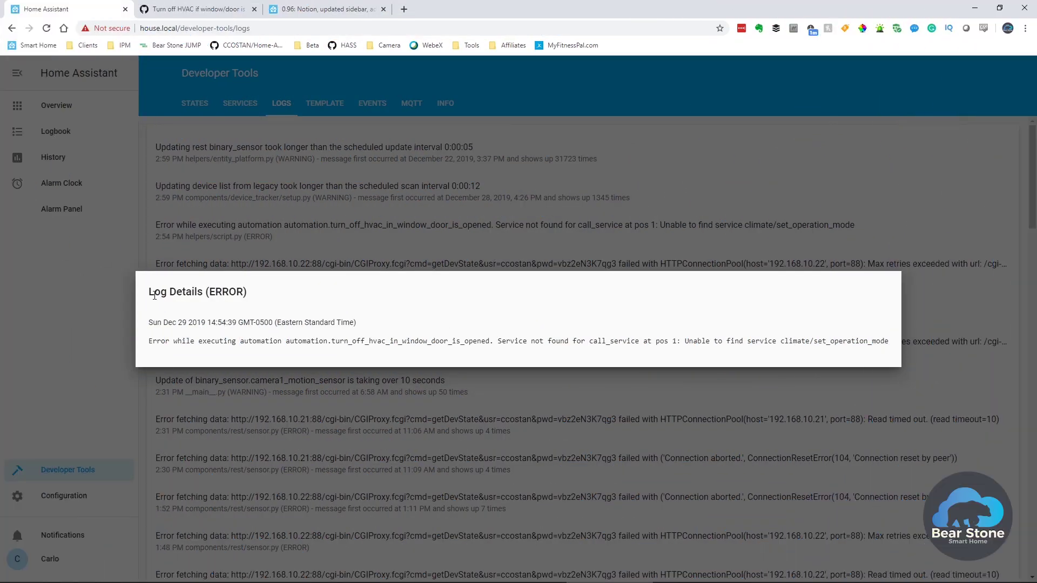
Highlight the Log Details error text from its title through the end of the message
drag(146, 291, 903, 365)
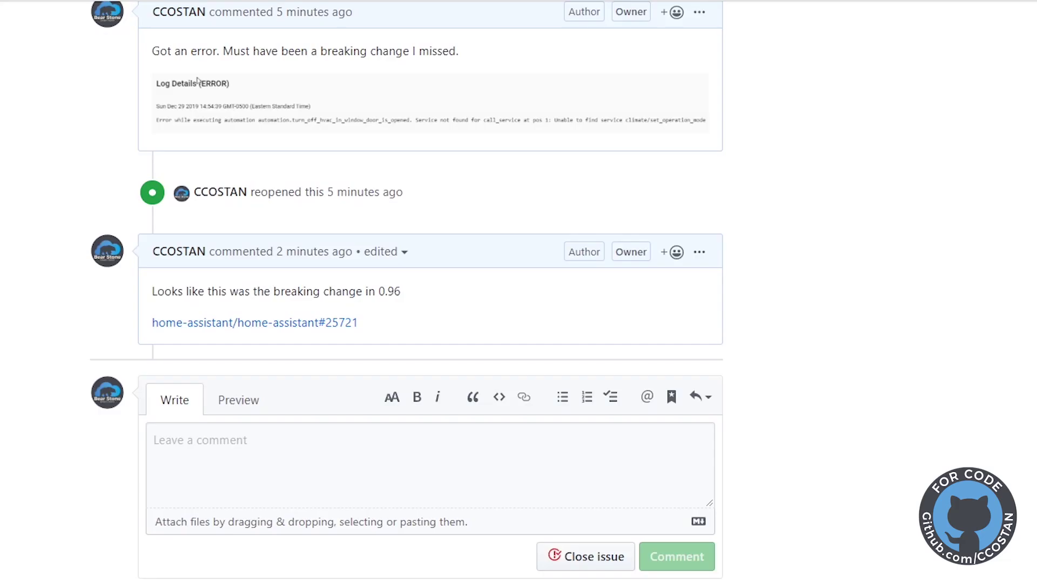
Select the automation description in the first comment of issue #136
scroll(302, 183, up, 15)
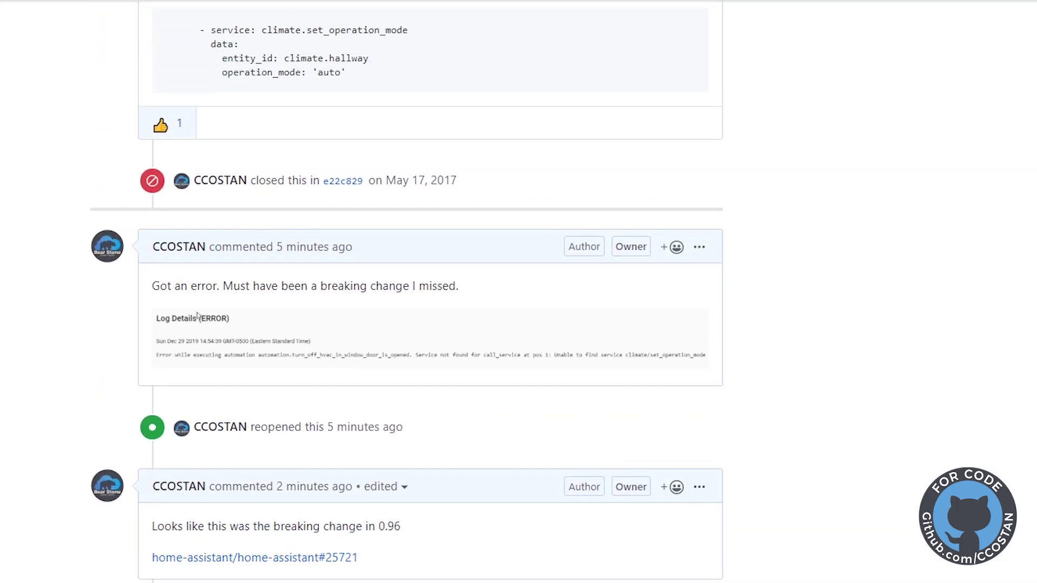
scroll(361, 219, up, 6)
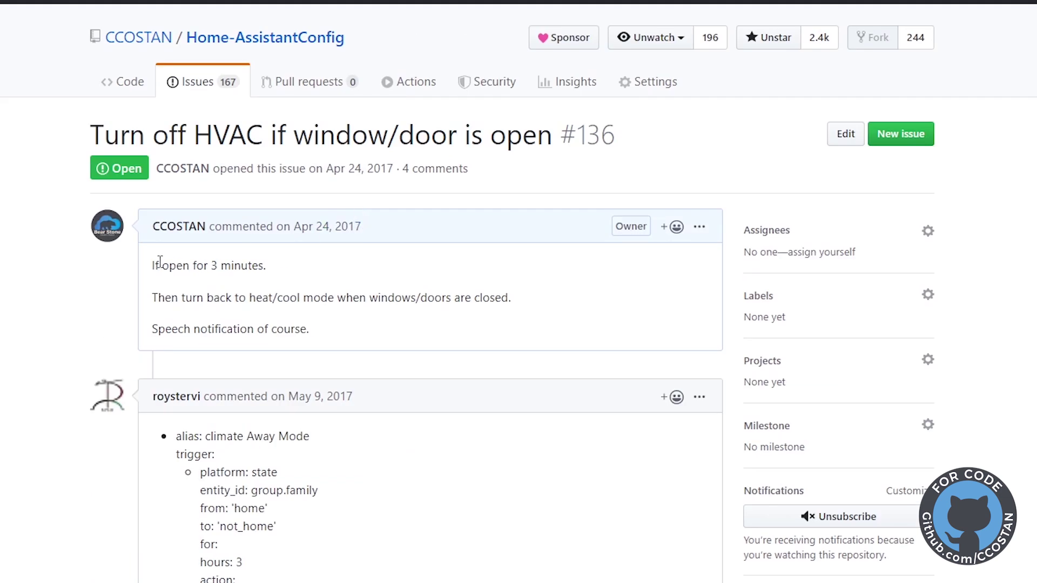
drag(151, 267, 425, 331)
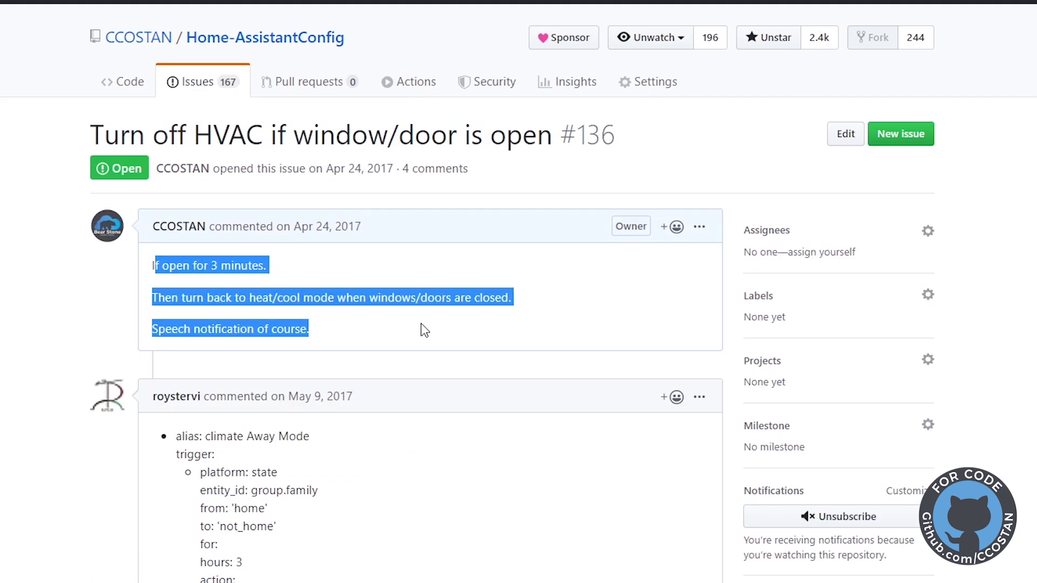
click(477, 334)
Select the 0.96 breaking-change note and its home-assistant/home-assistant#25721 reference in the latest comment
scroll(456, 400, down, 7)
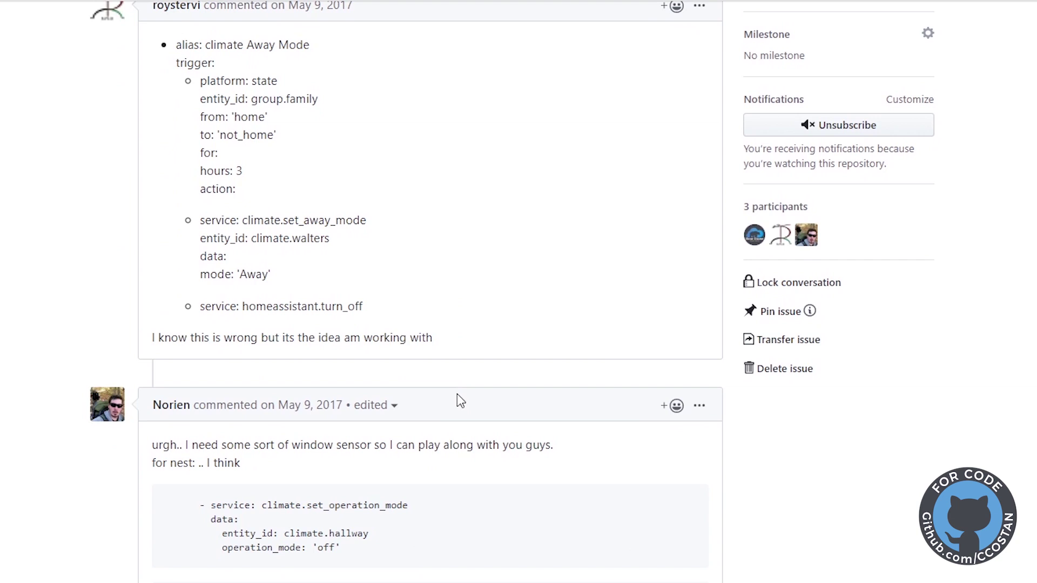
scroll(461, 387, down, 10)
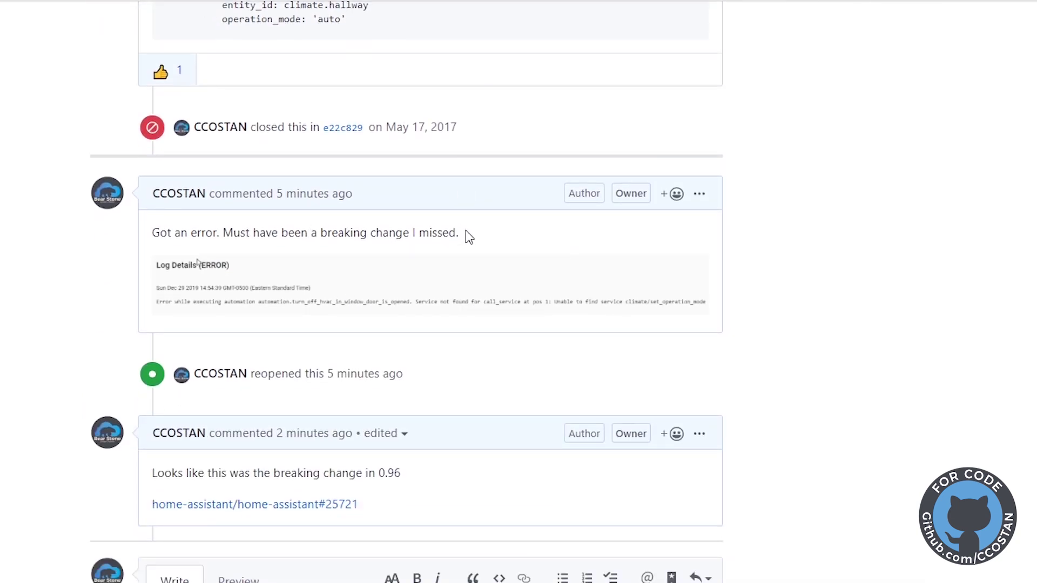
drag(466, 232, 126, 235)
scroll(459, 399, down, 3)
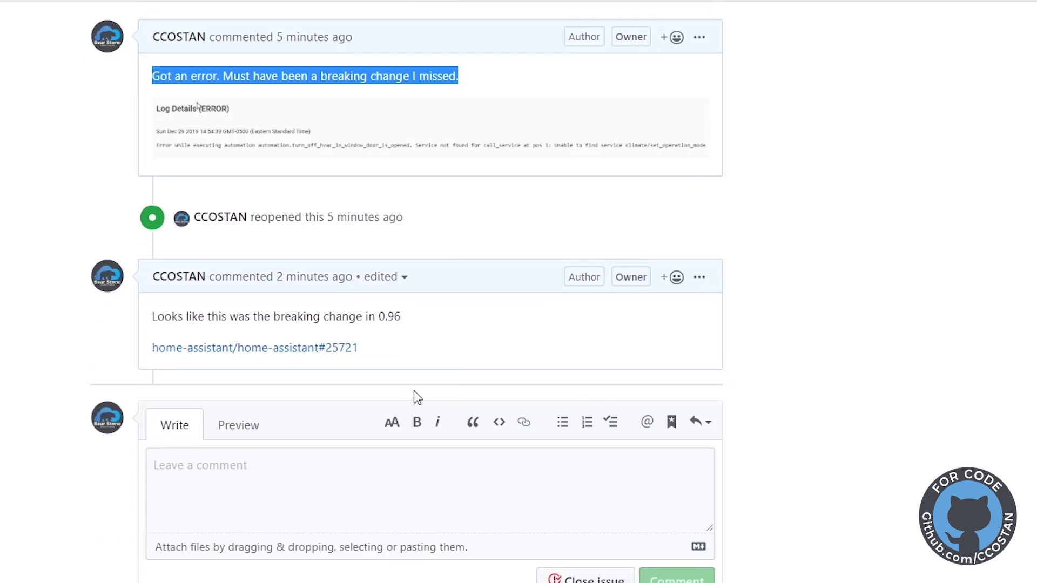
click(401, 342)
drag(415, 322, 134, 317)
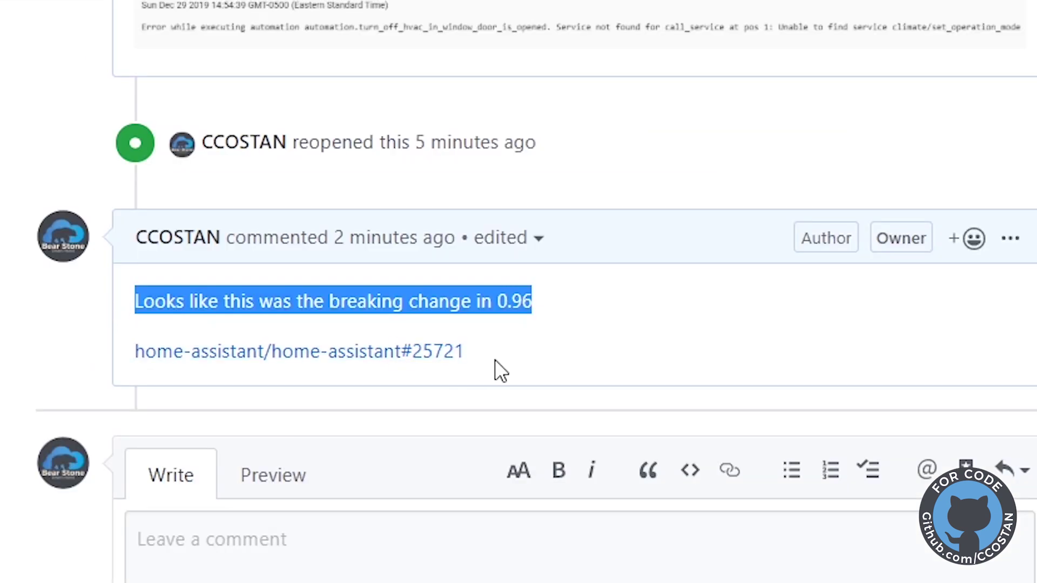
drag(358, 348, 151, 348)
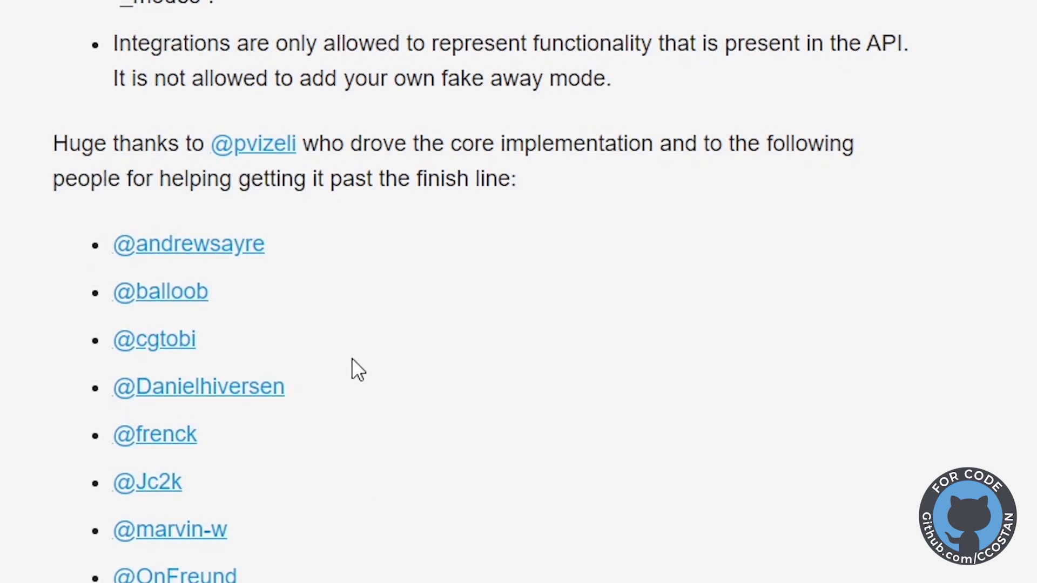
Scroll the release notes' changed-things list to the climate changes, e.g. operation_mode renamed to hvac_mode
scroll(352, 359, up, 10)
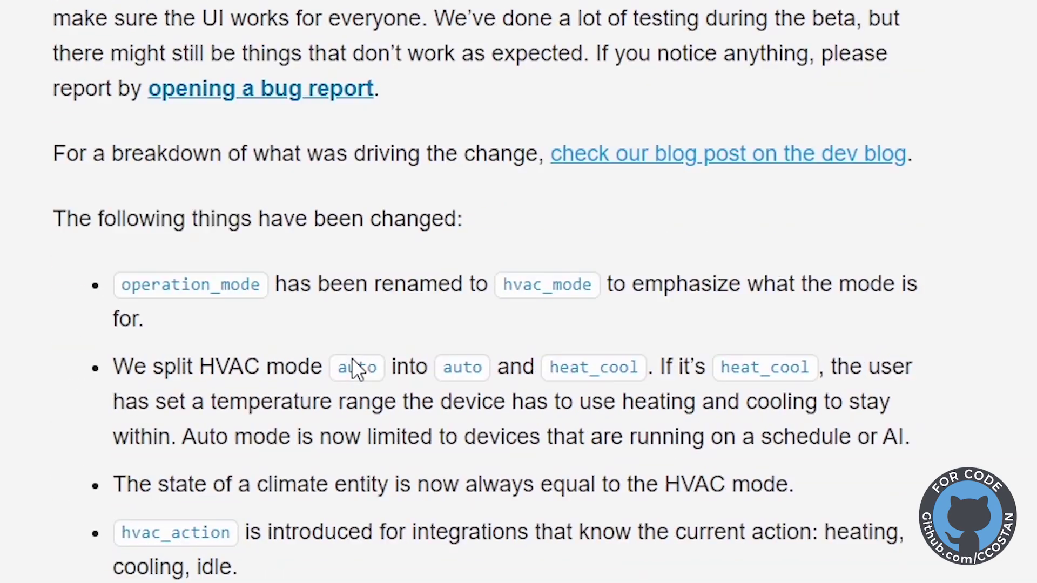
scroll(351, 357, up, 1)
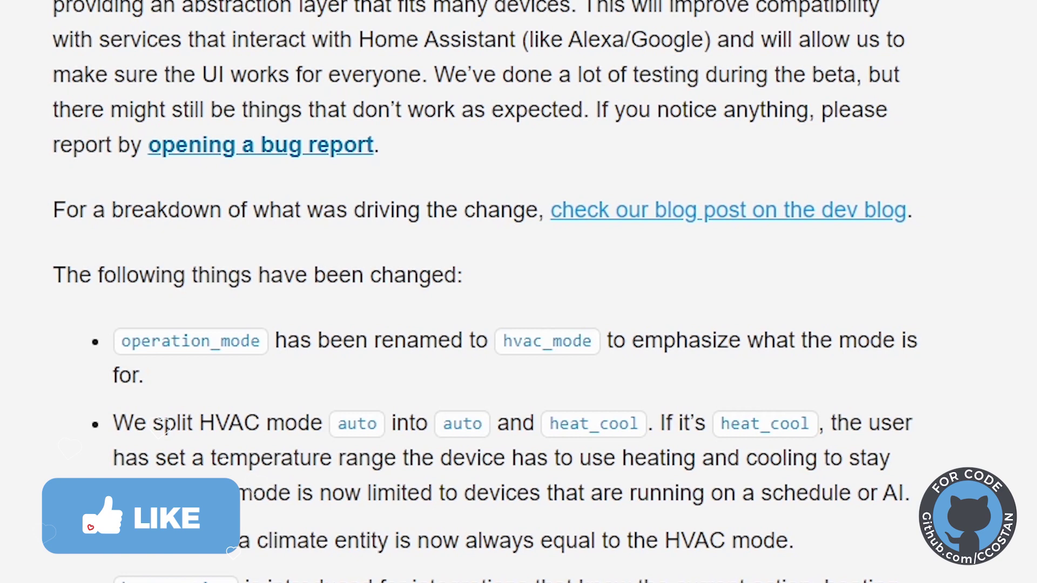
scroll(909, 114, down, 4)
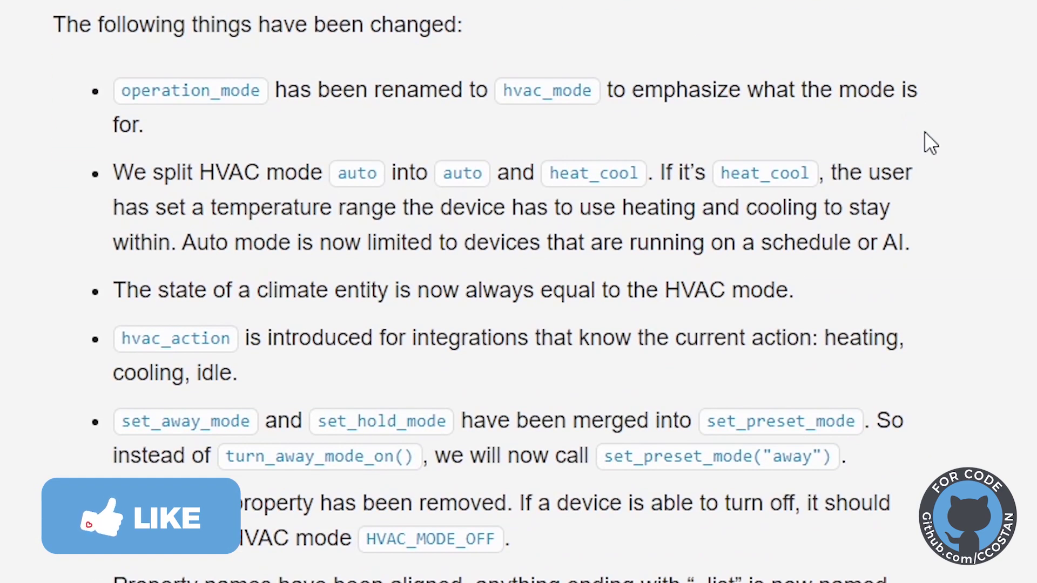
scroll(924, 132, down, 2)
scroll(925, 132, down, 3)
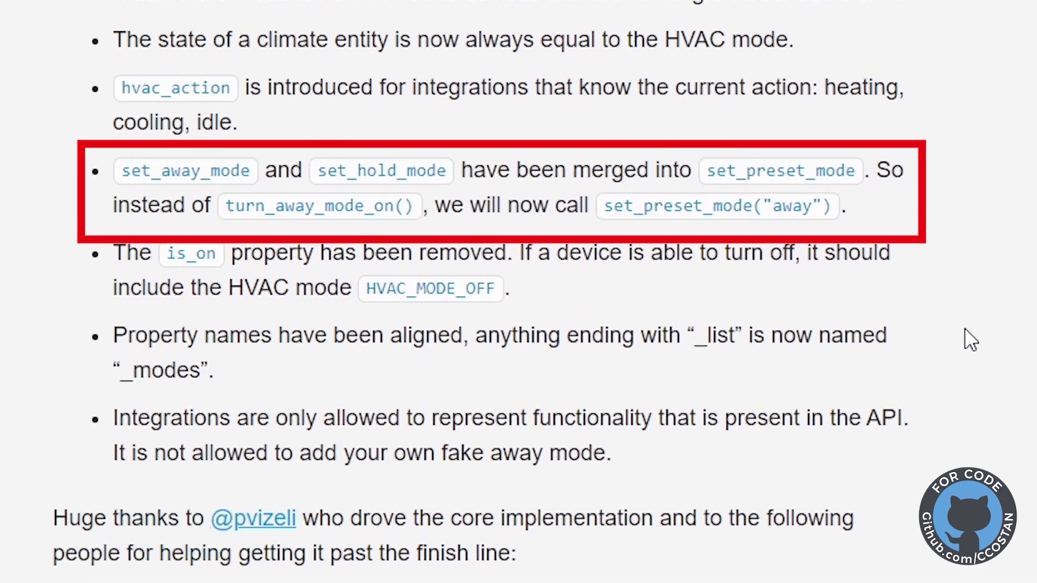
scroll(964, 329, down, 6)
scroll(965, 328, up, 11)
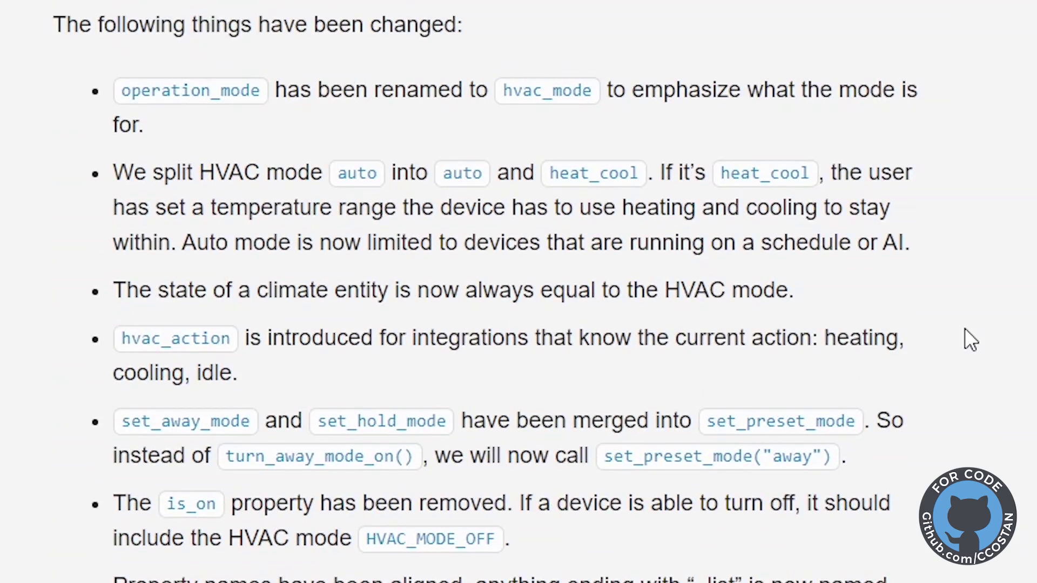
scroll(965, 341, up, 2)
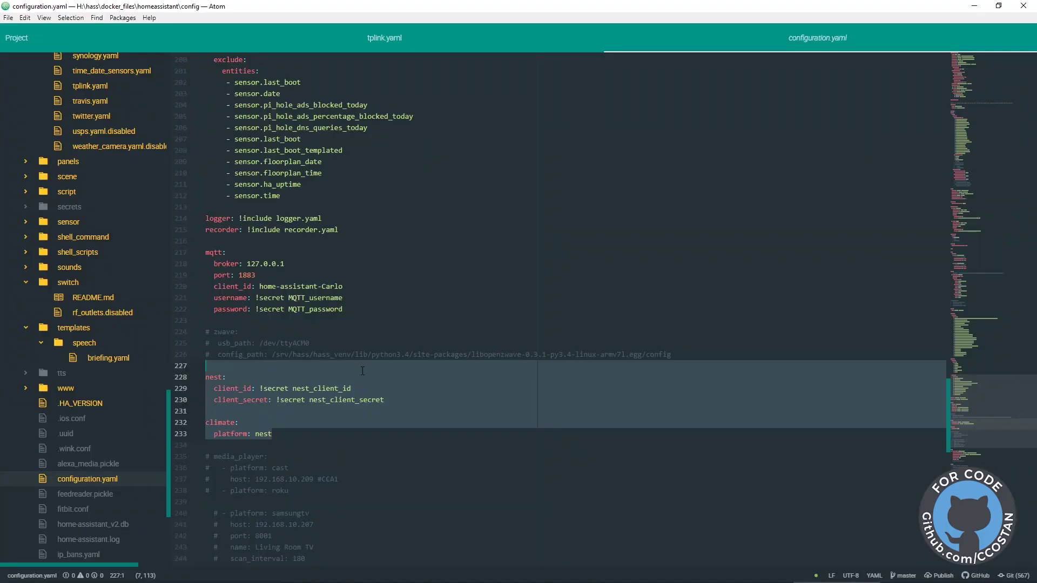
Snap the configuration.yaml editor to the top-right and scroll the Nest docs to set_away_mode
scroll(362, 371, down, 5)
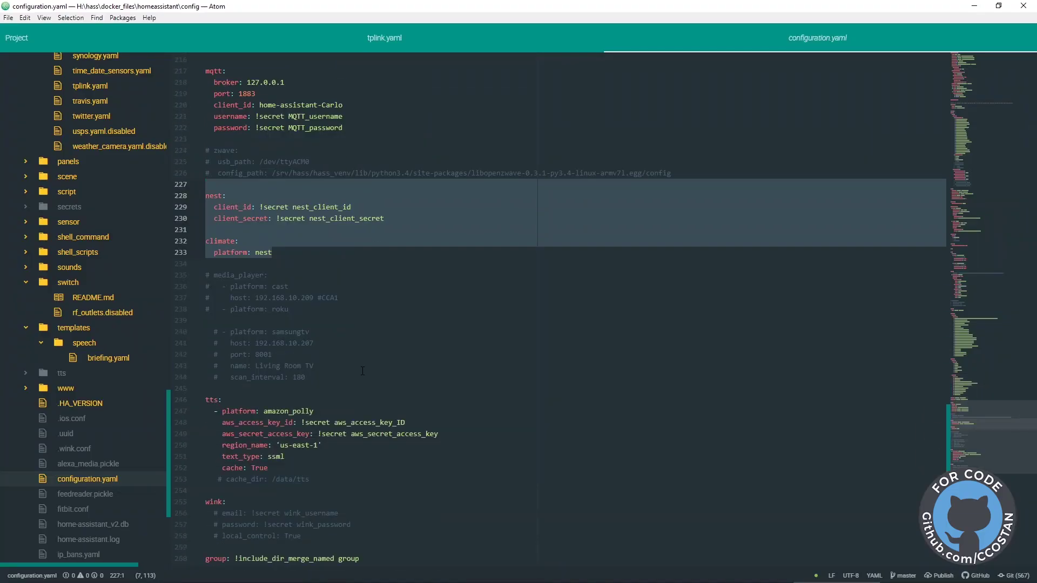
scroll(363, 371, up, 2)
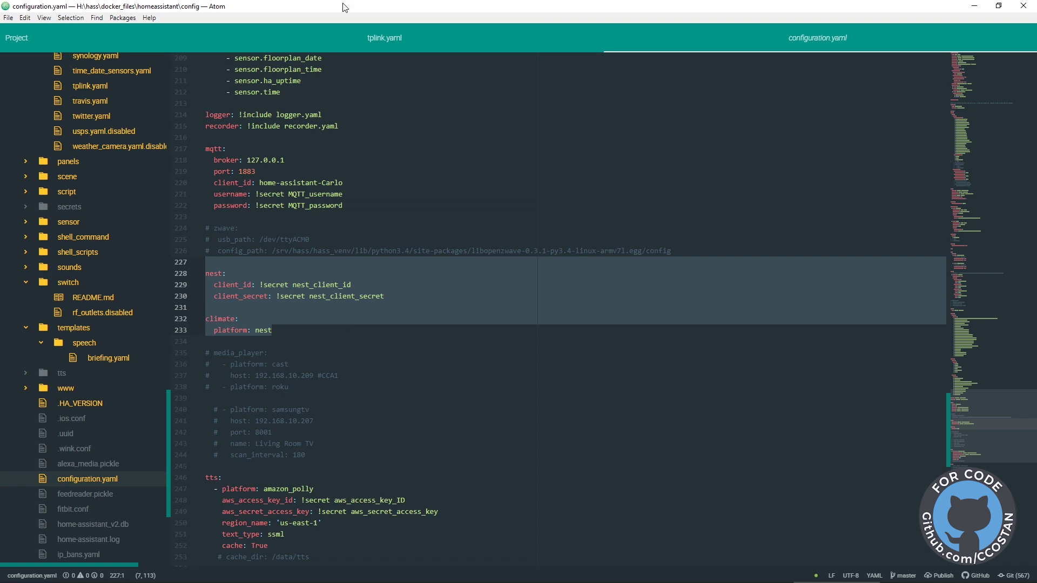
drag(344, 8, 1032, 31)
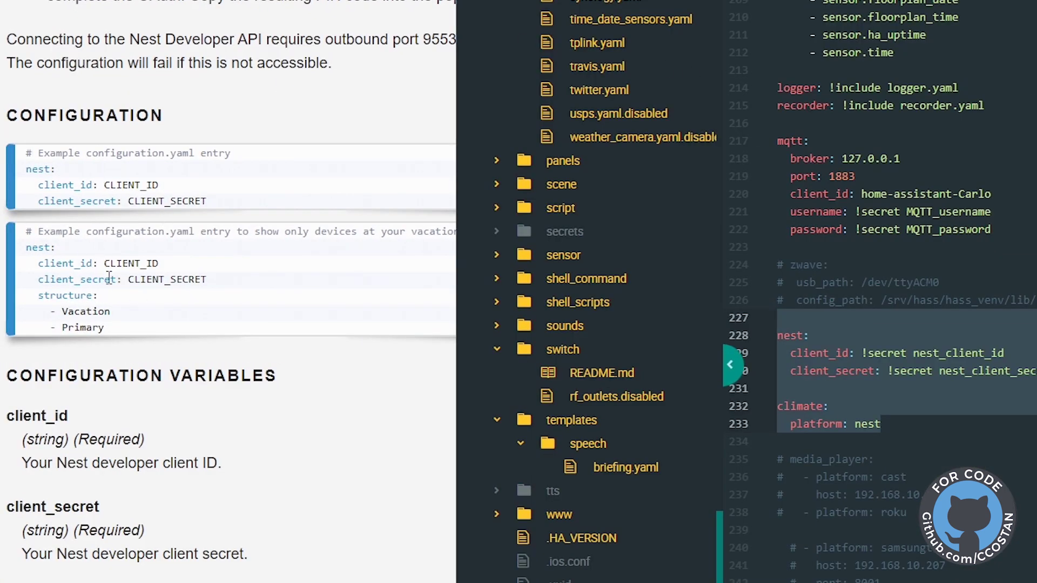
scroll(135, 501, down, 8)
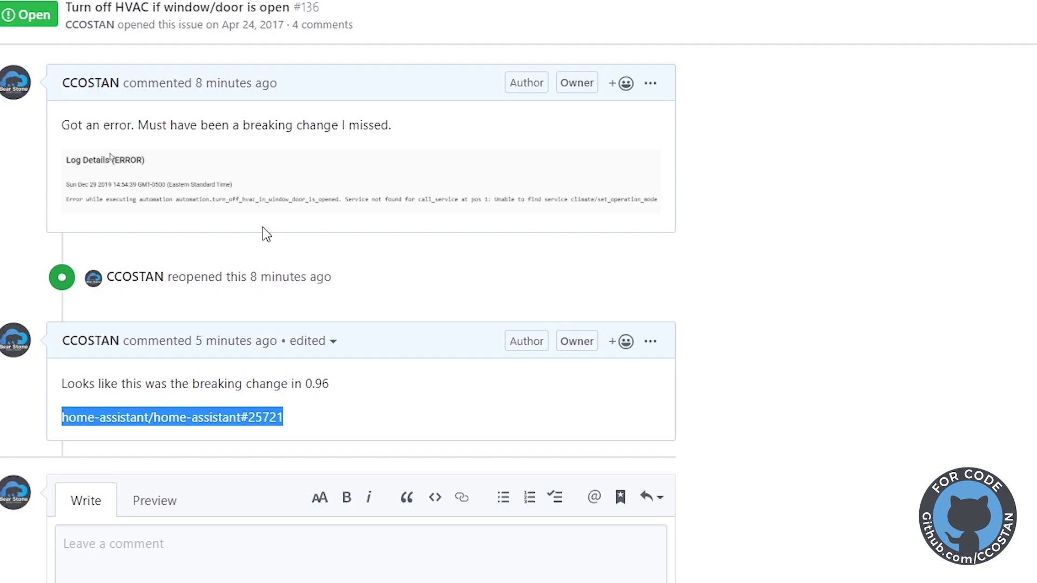
View the issue's error screenshot at full size, then show alarm.yaml beside the issue
click(354, 204)
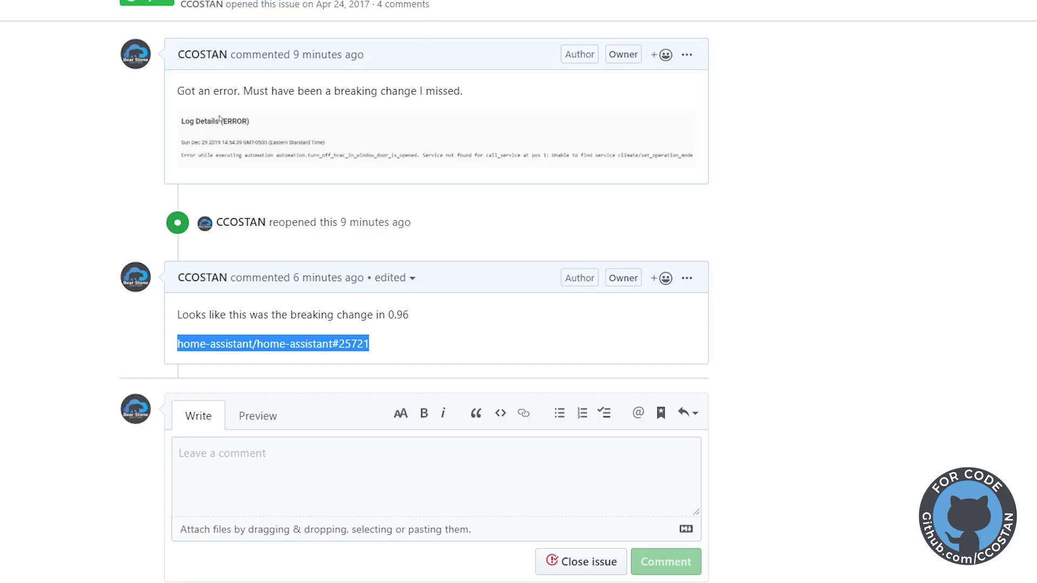
click(830, 575)
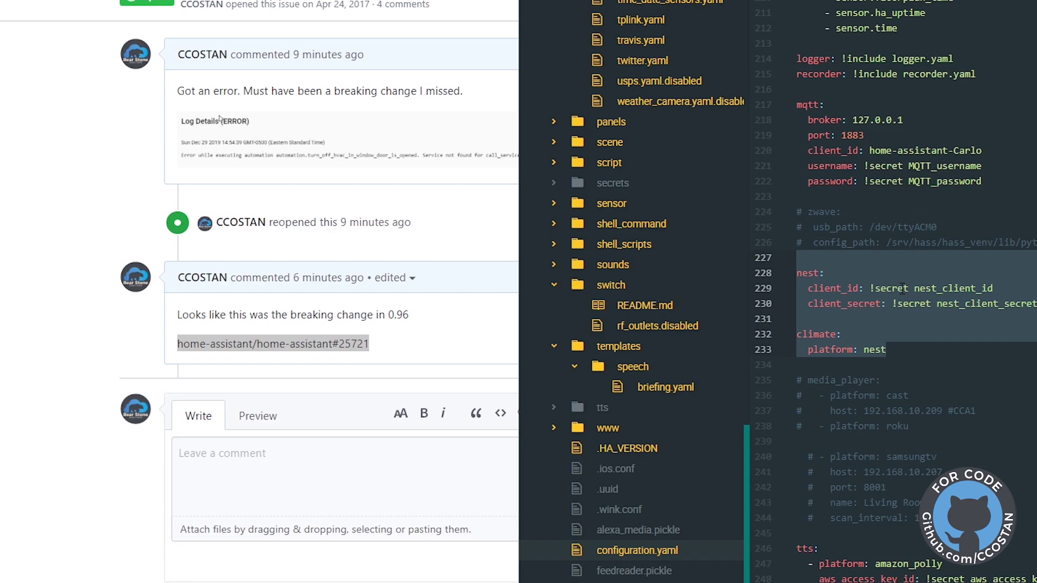
Maximize the window and scroll back to the Nest docs' set_away_mode service section
double_click(832, 11)
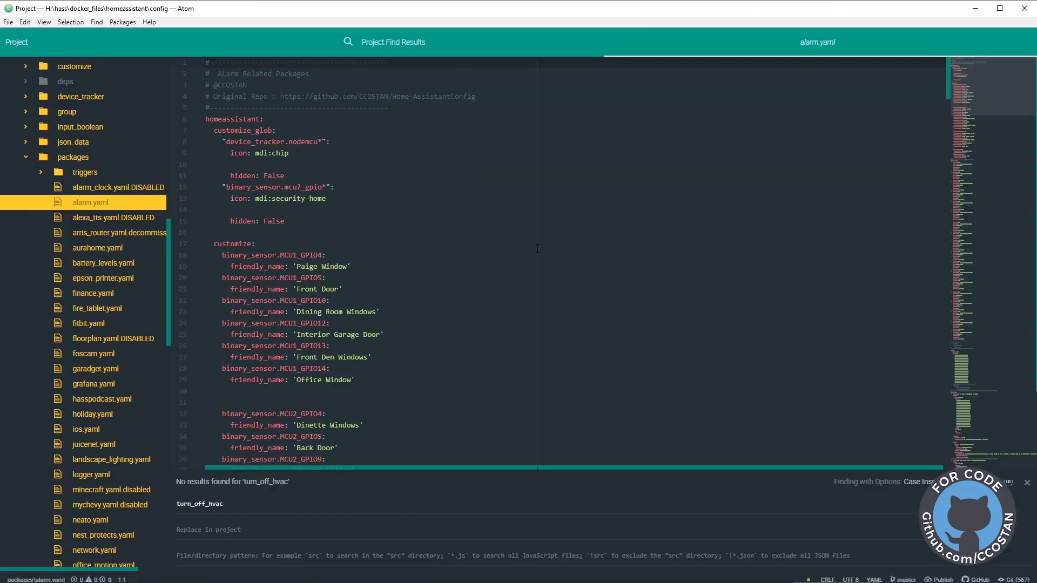
scroll(537, 249, down, 10)
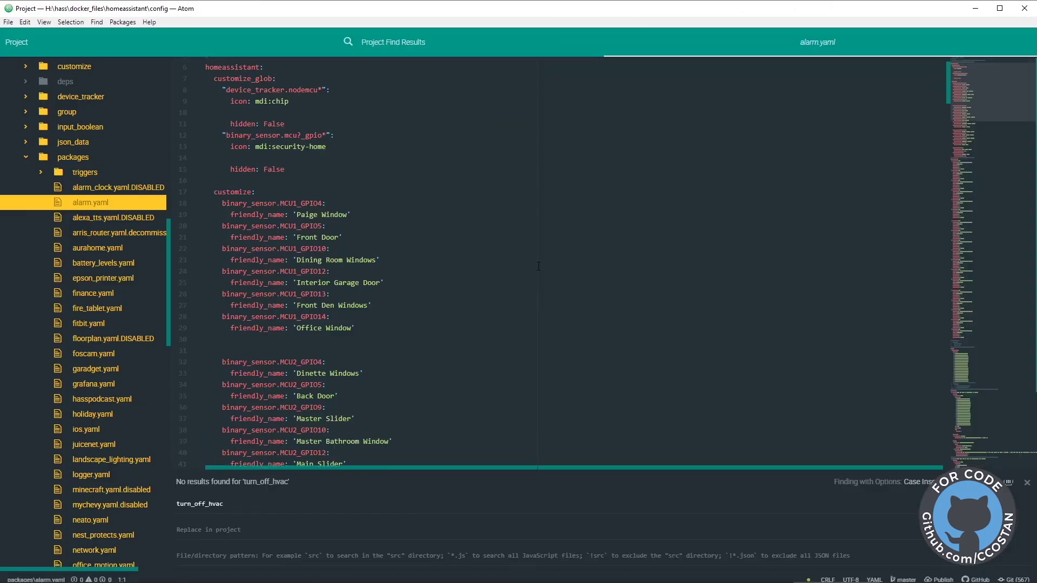
scroll(848, 303, down, 13)
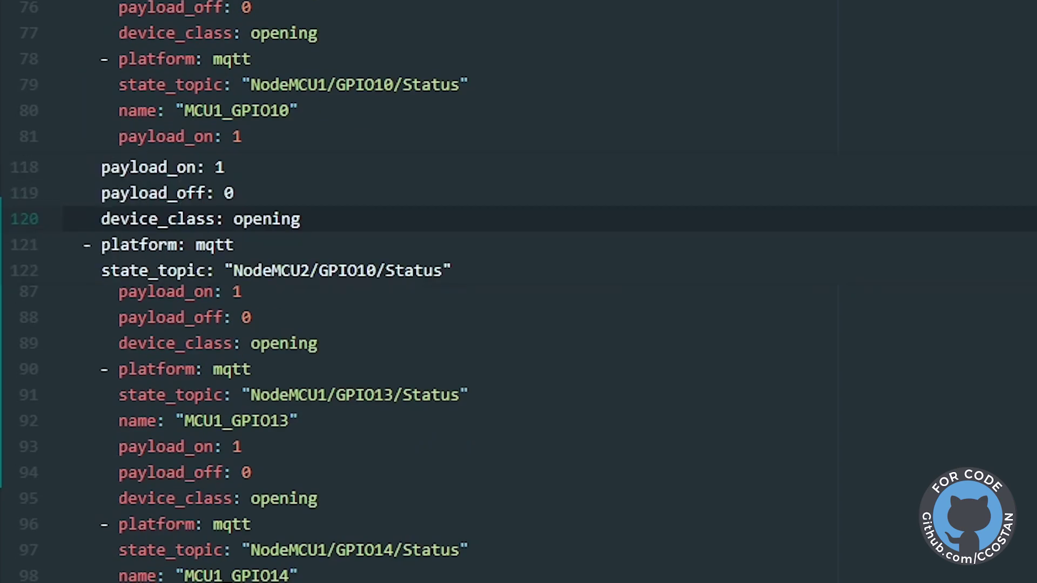
scroll(438, 292, down, 10)
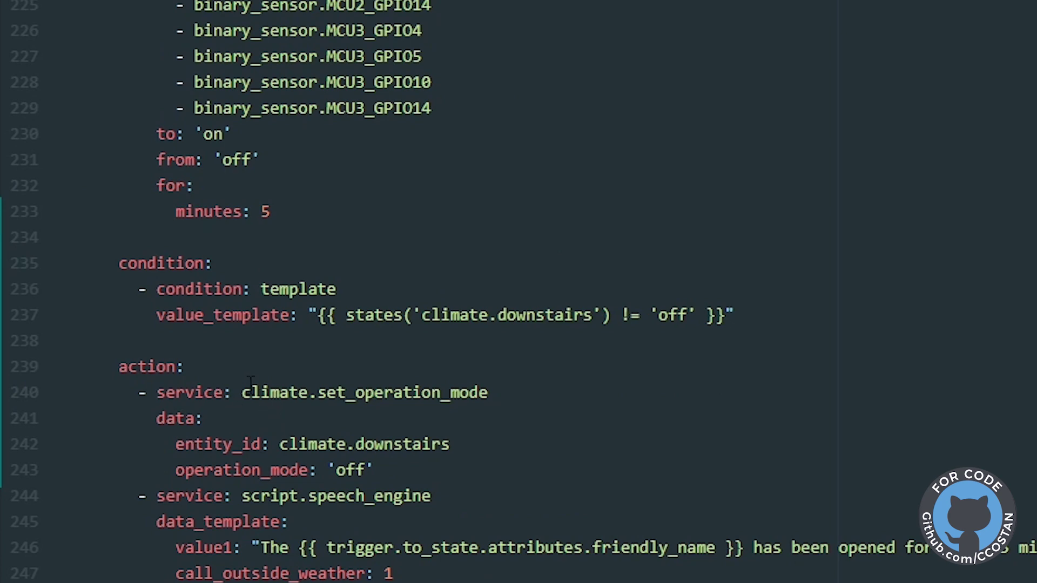
scroll(290, 358, up, 3)
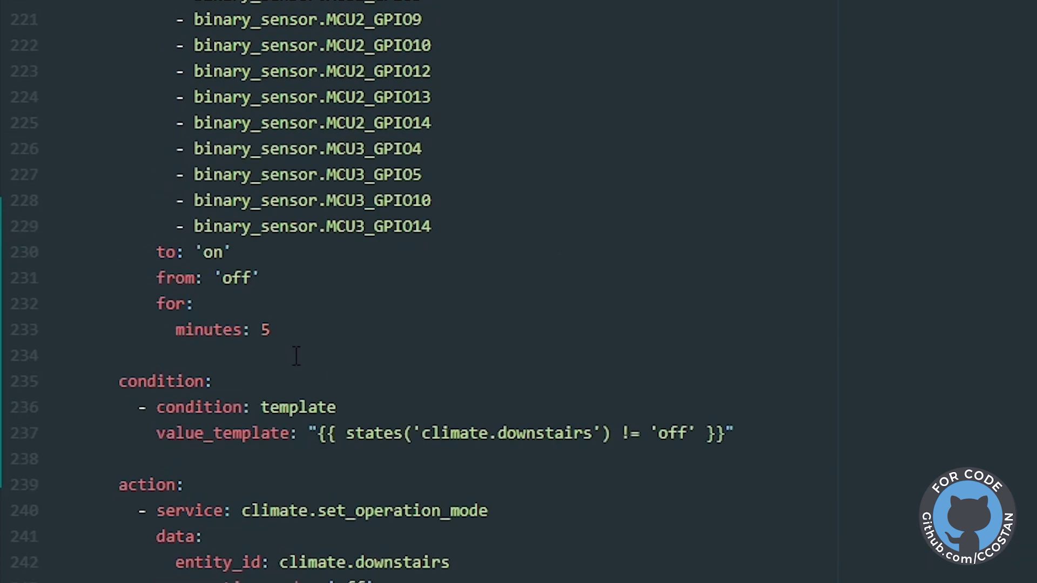
scroll(302, 292, up, 4)
scroll(303, 291, down, 1)
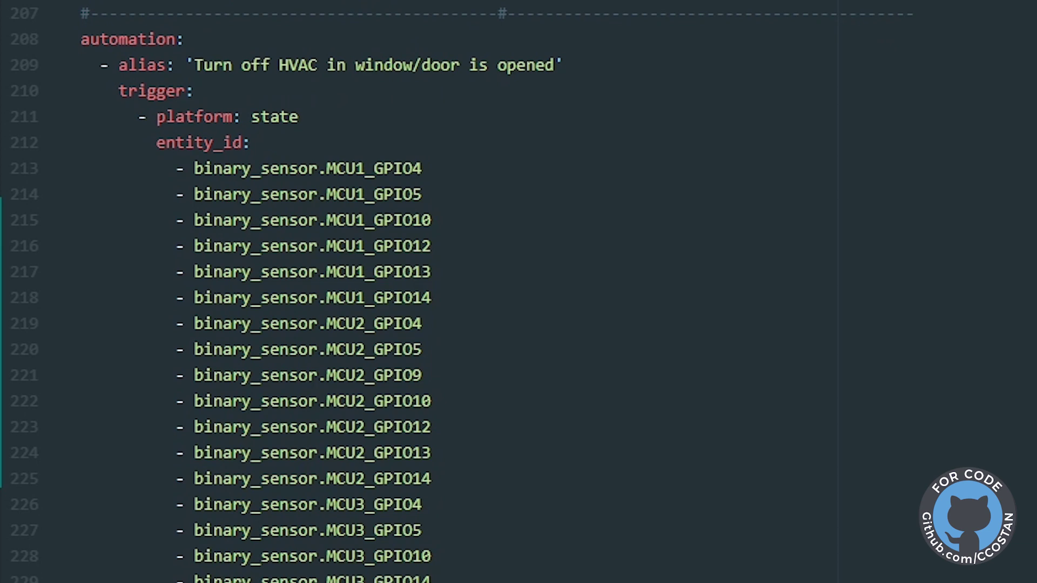
scroll(292, 292, down, 6)
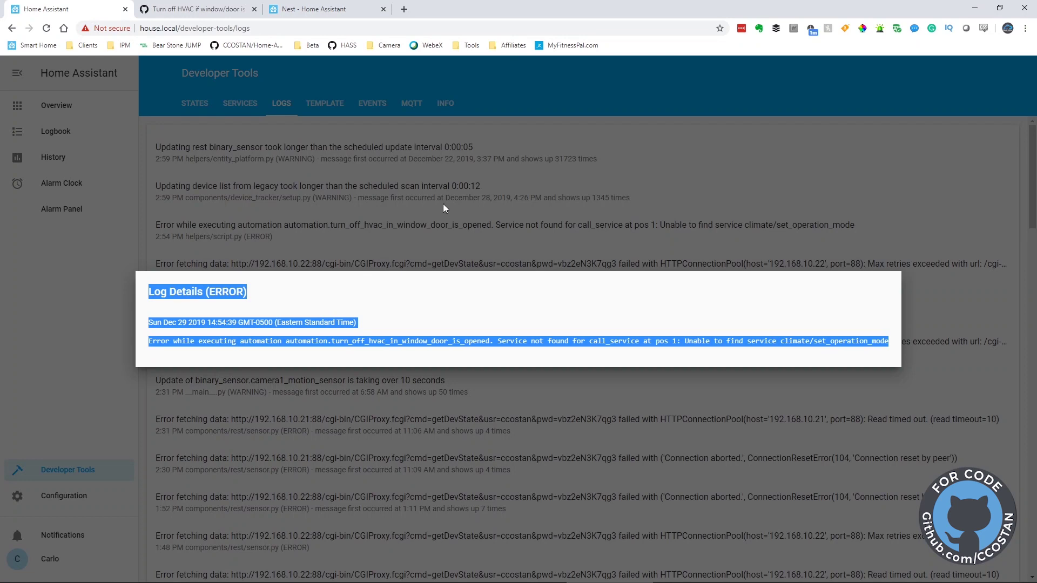
Close the log entry details and choose climate.set_hvac_mode under Services
click(443, 203)
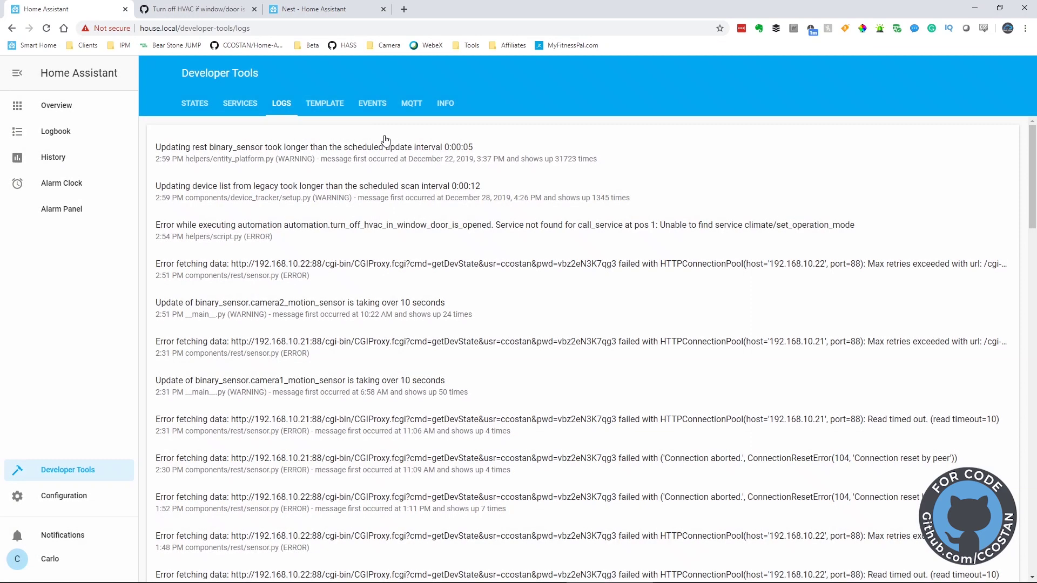
click(236, 106)
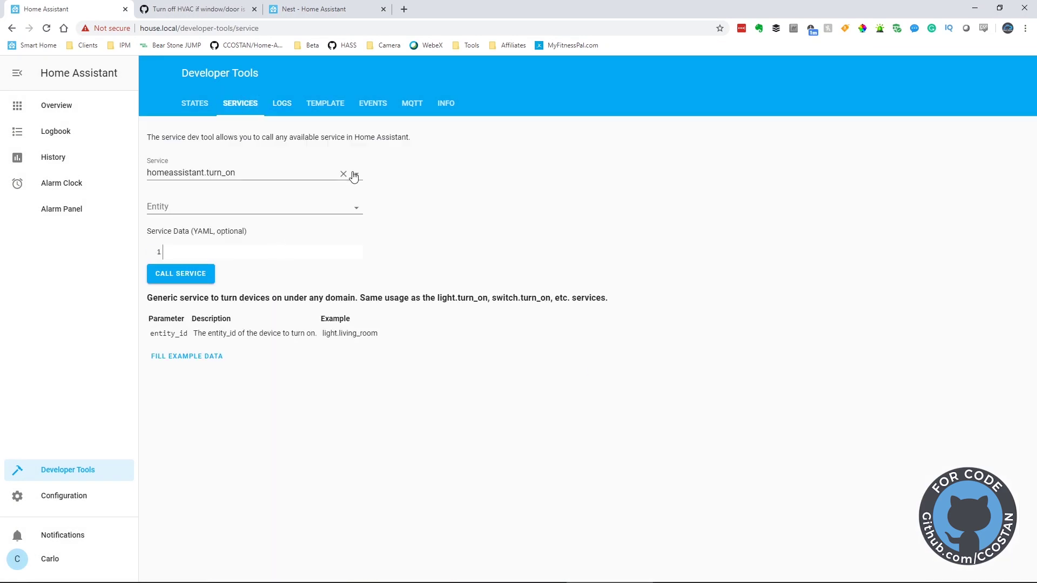
click(356, 174)
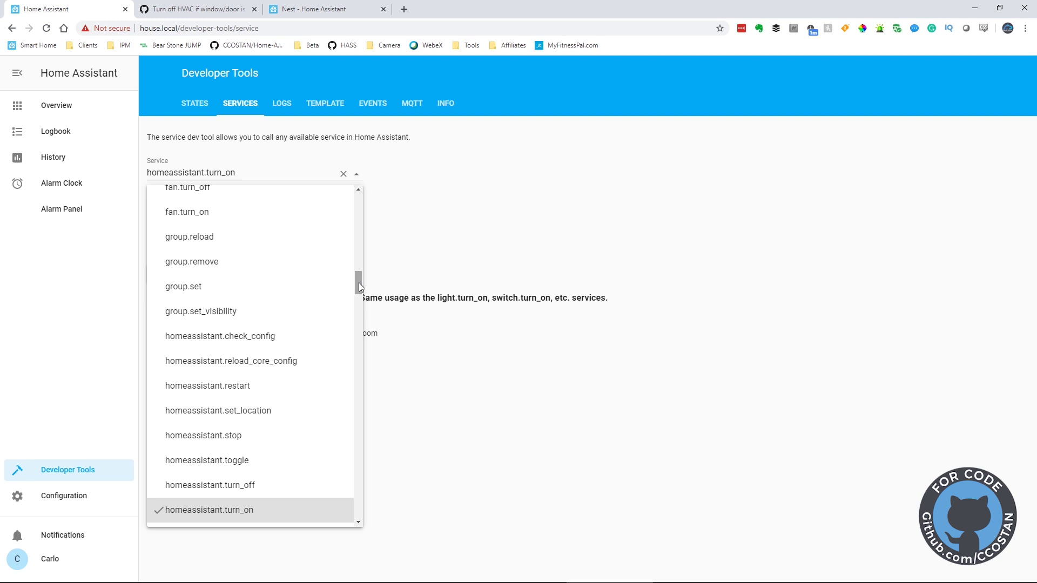
drag(359, 283, 361, 242)
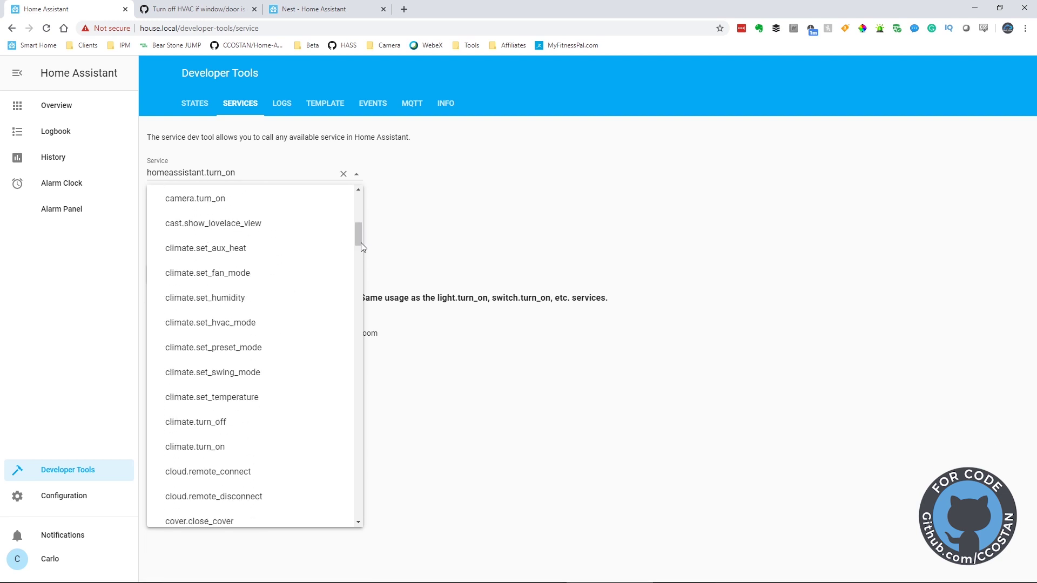
click(279, 324)
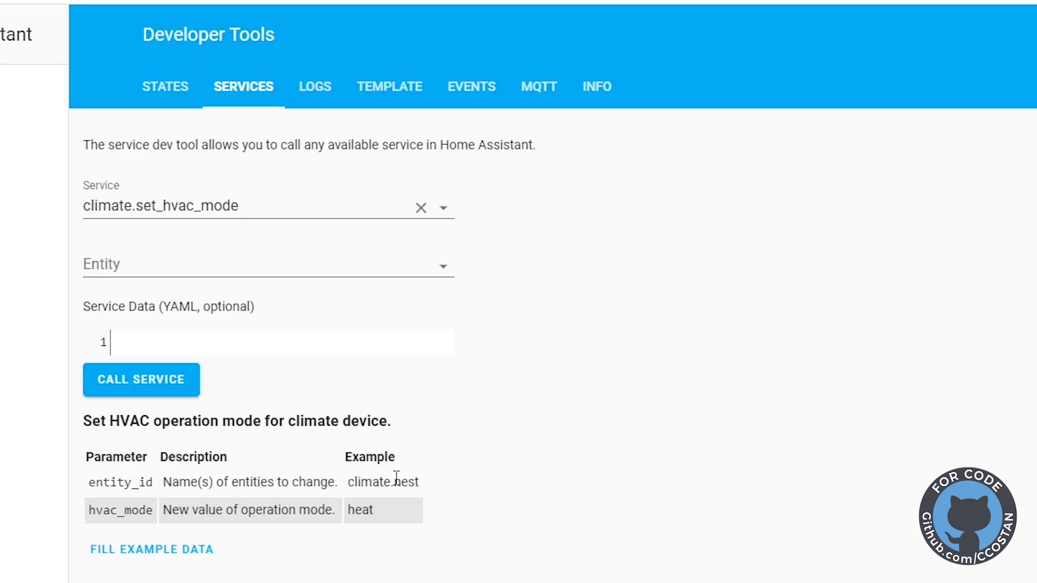
Load set_hvac_mode's example data and remove the example climate.nest entity
click(157, 551)
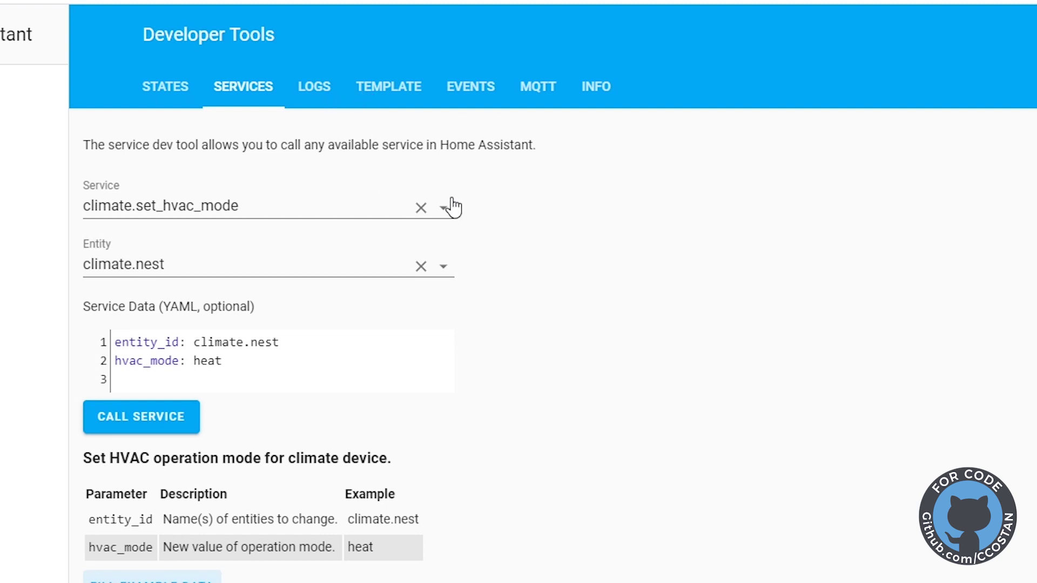
click(420, 266)
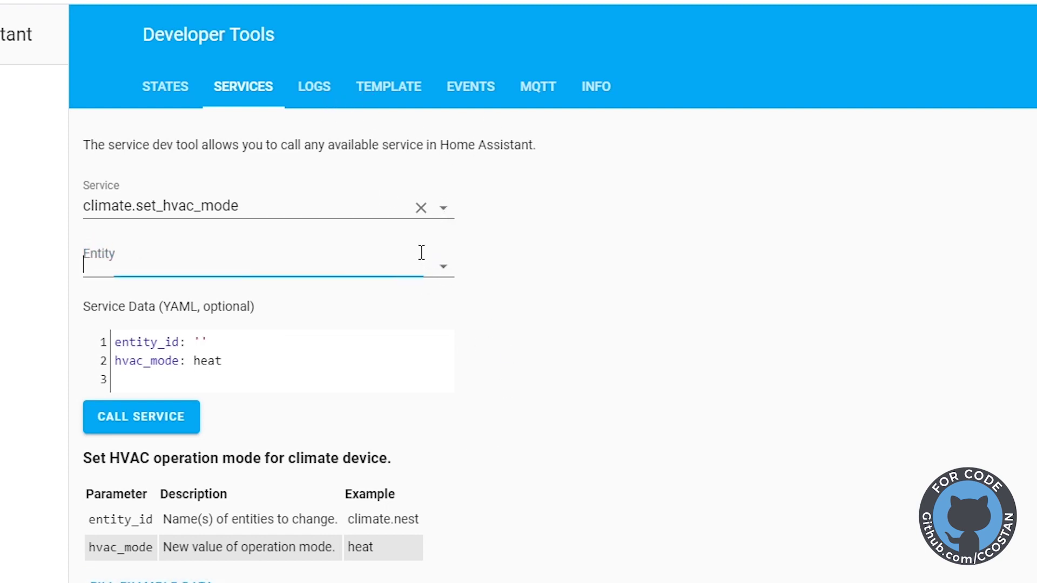
click(444, 216)
scroll(367, 421, down, 3)
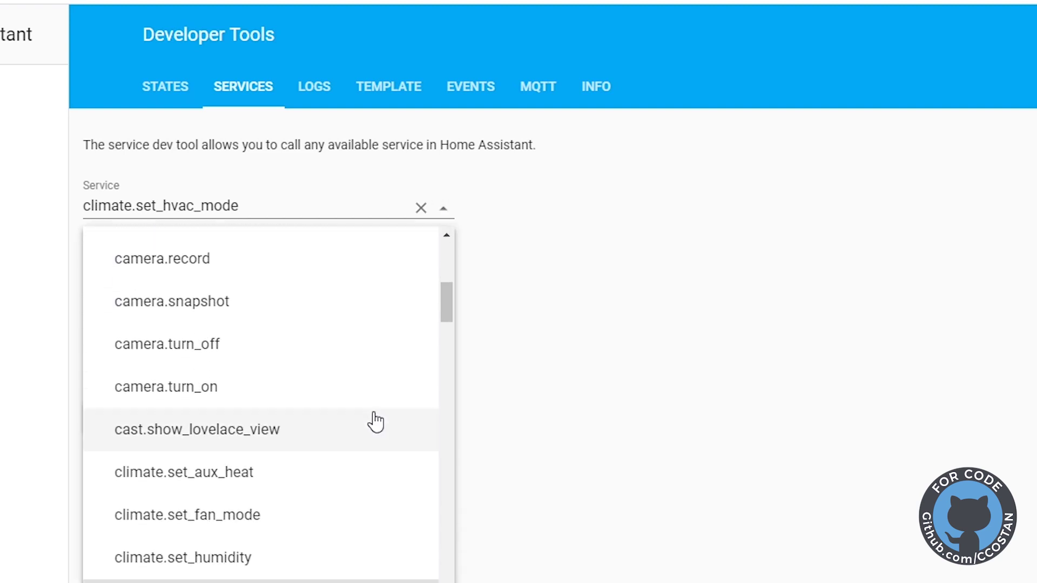
Check climate.set_preset_mode, then select climate.turn_off with example data minus the climate.kitchen entity
click(389, 469)
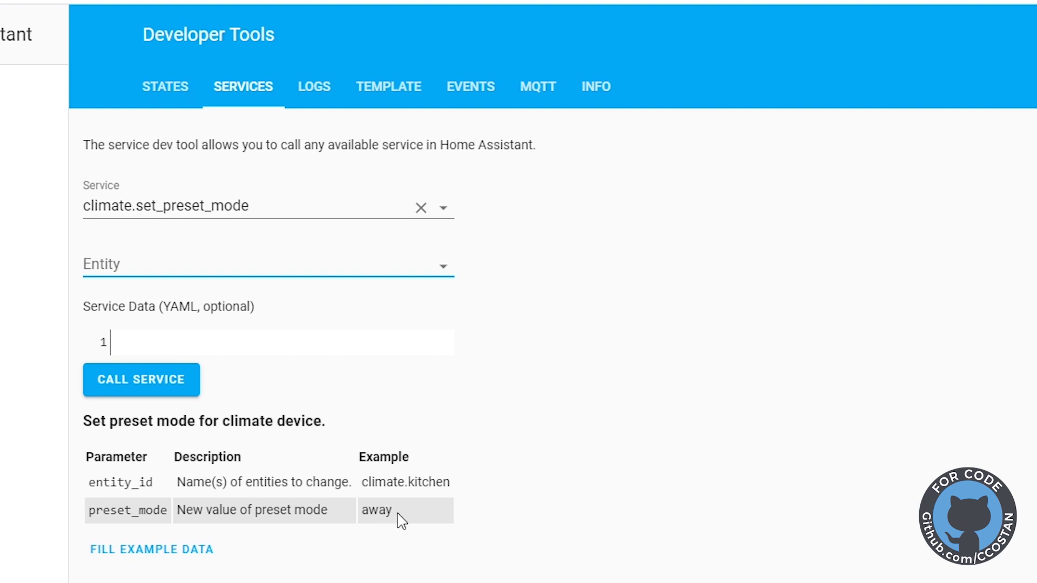
click(248, 205)
scroll(203, 458, down, 3)
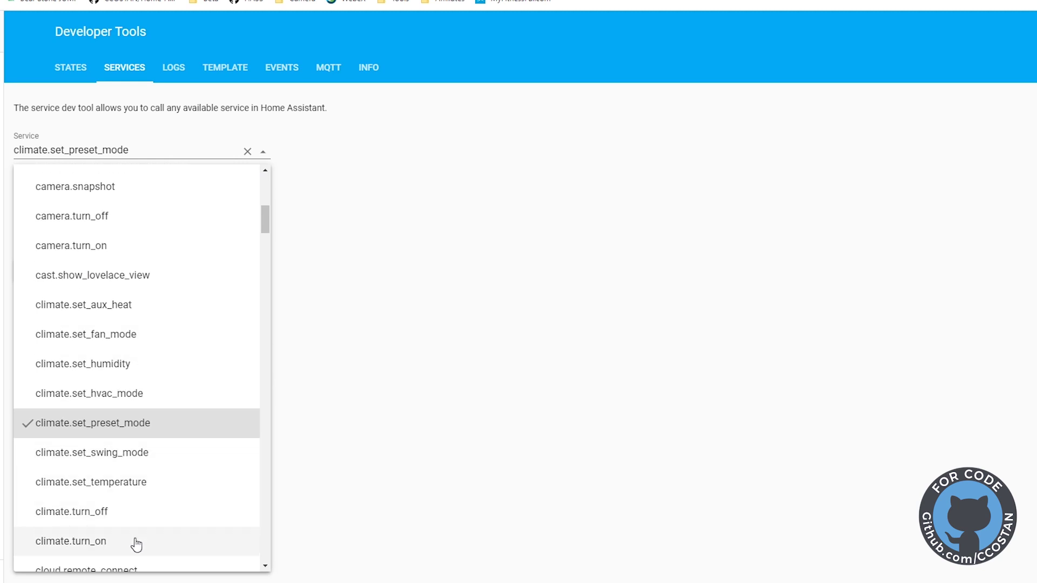
click(140, 523)
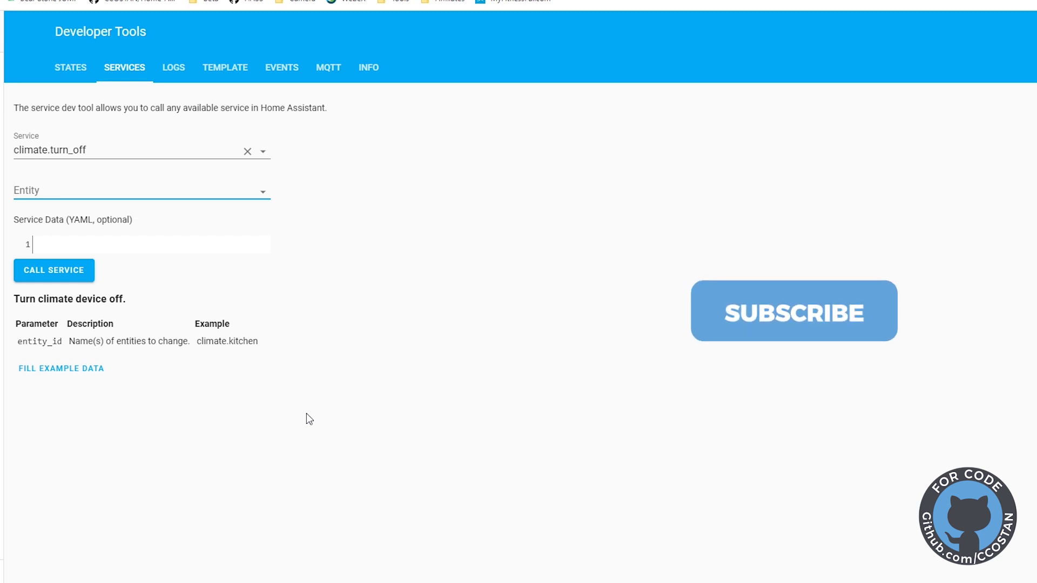
click(67, 369)
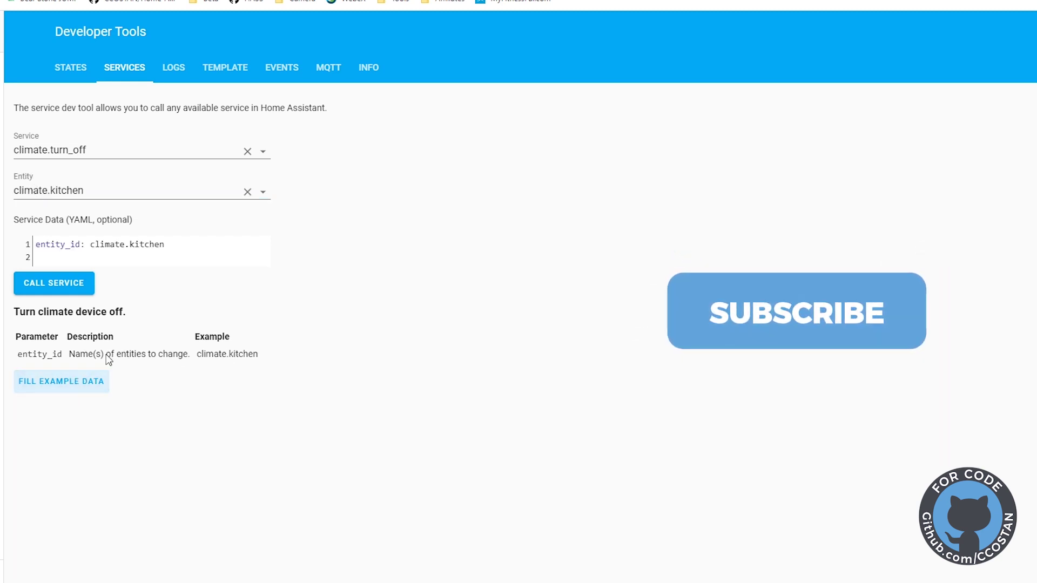
click(247, 192)
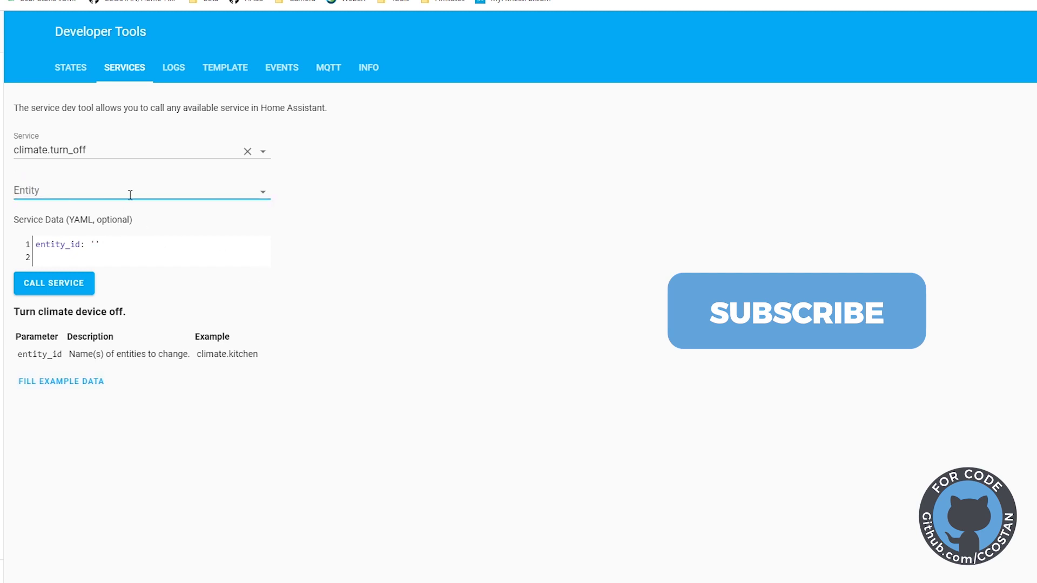
Copy climate.downstairs from line 242 of alarm.yaml
mouse_move(860, 577)
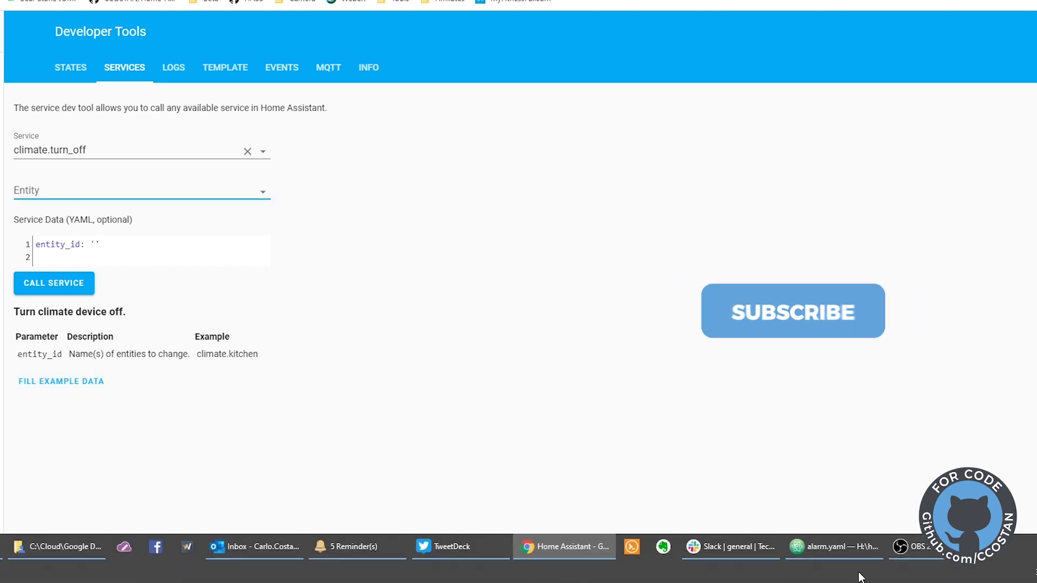
click(851, 547)
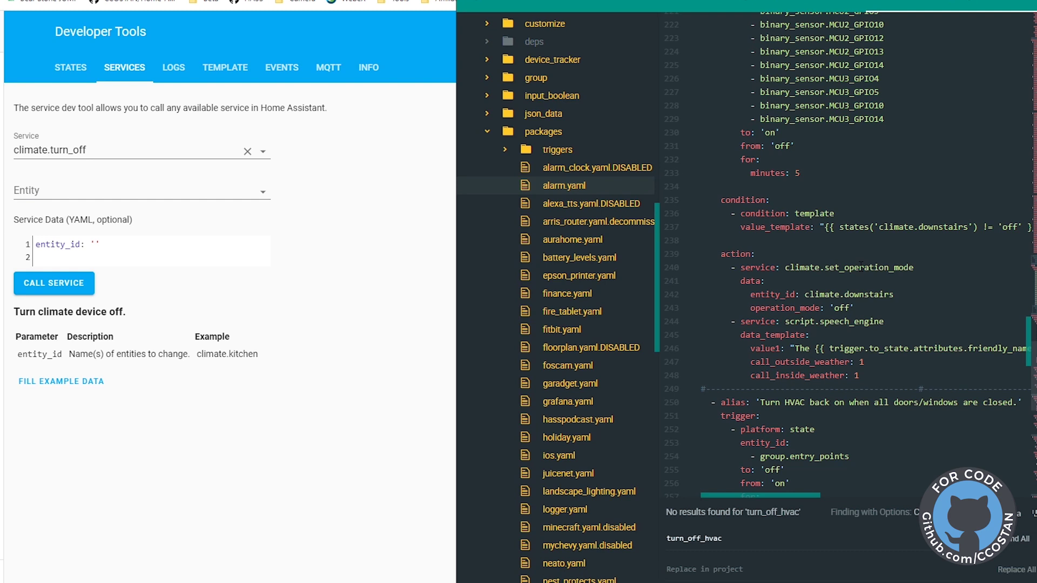
drag(896, 296, 804, 296)
right_click(818, 295)
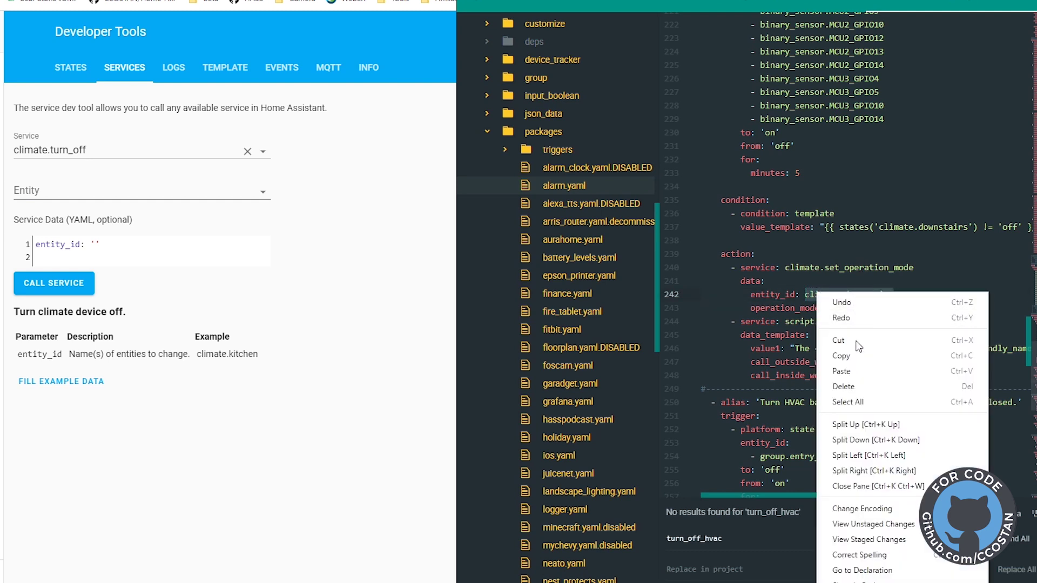
click(849, 357)
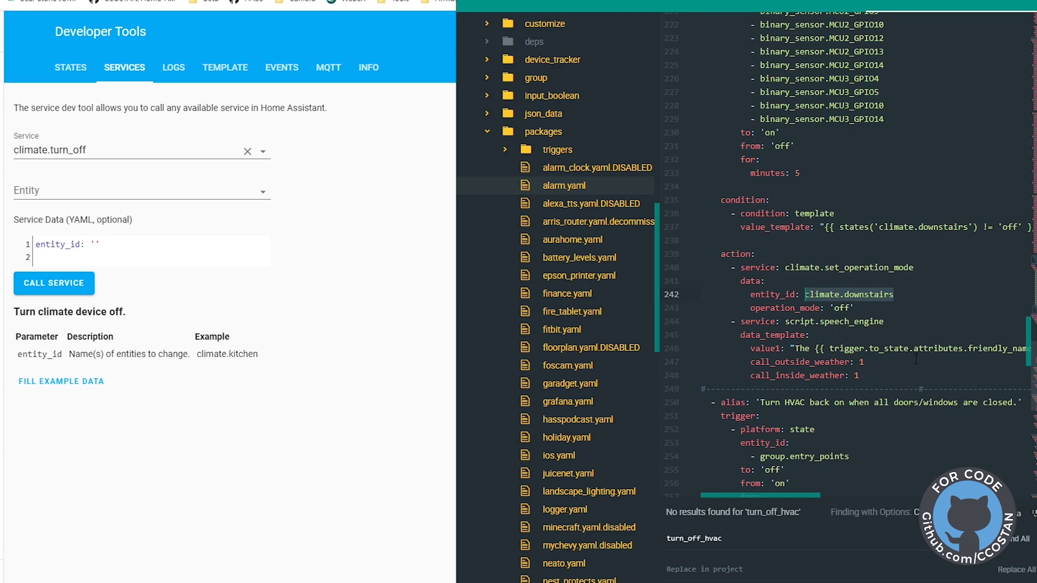
Paste climate.downstairs as the entity, pick Nest Downstairs, and run climate.turn_off
click(58, 190)
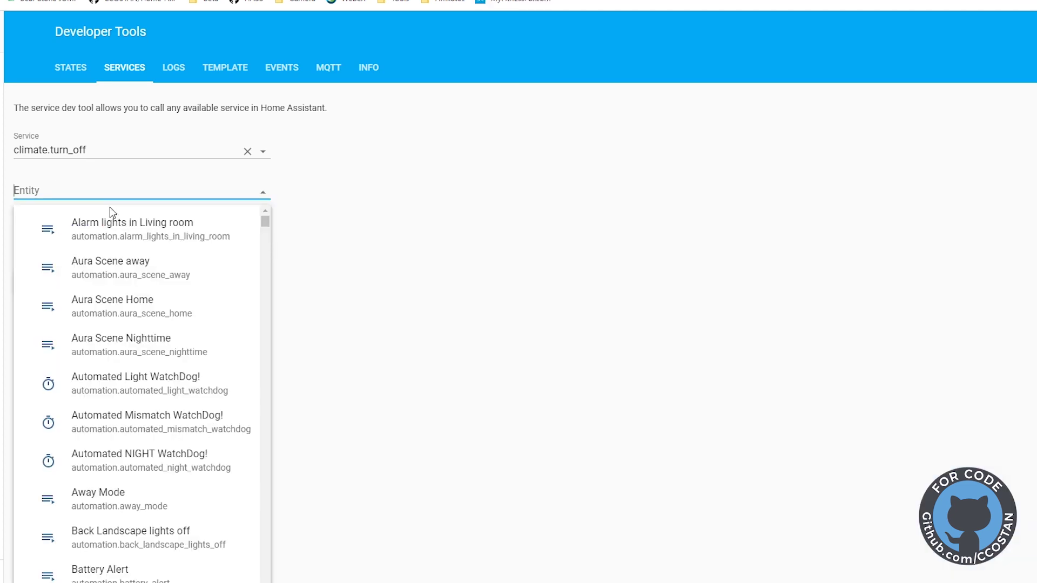
key(ctrl+v)
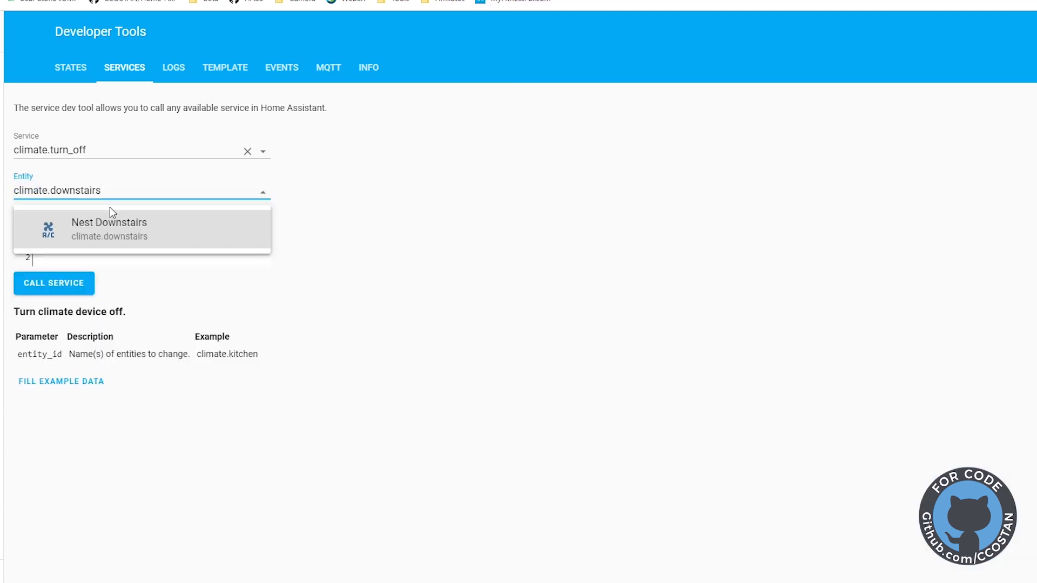
click(120, 231)
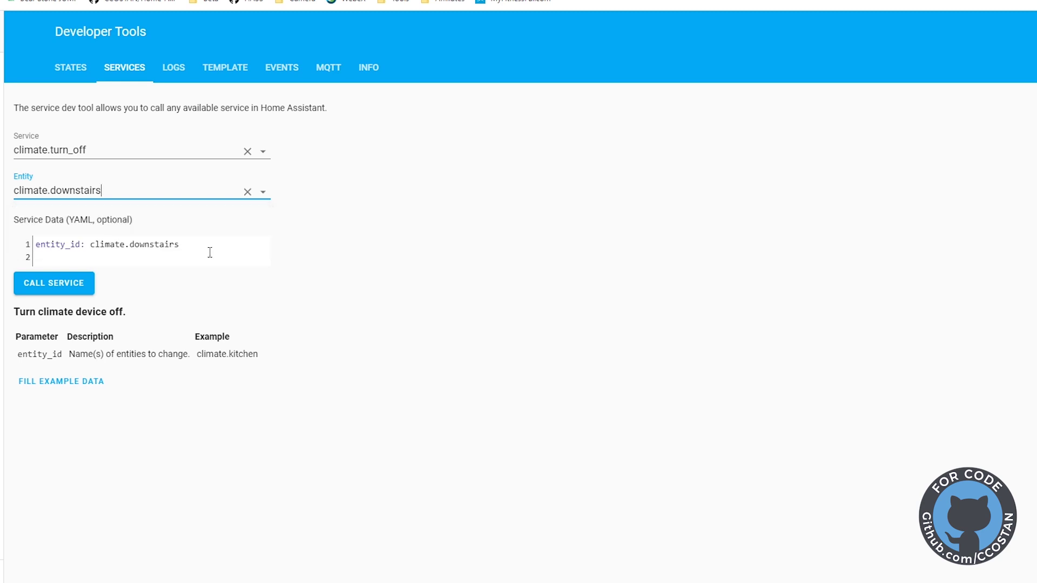
click(60, 284)
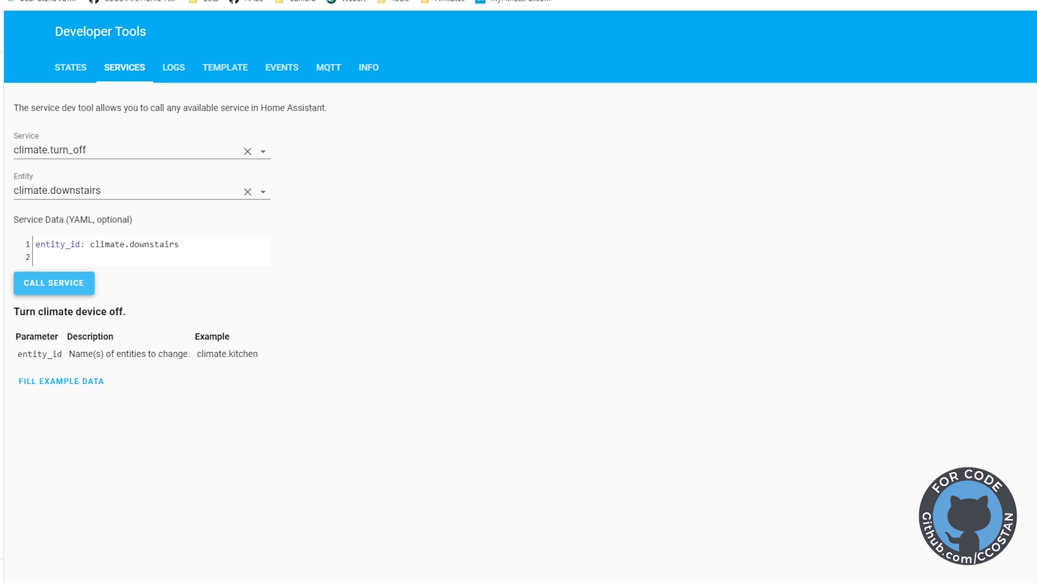
mouse_move(966, 581)
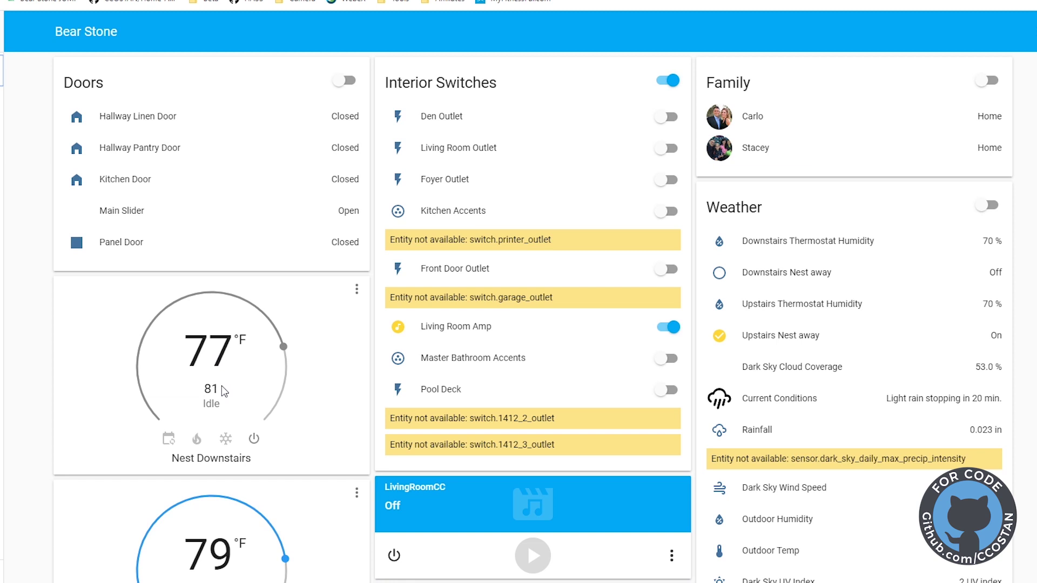
Call climate.turn_on on climate.downstairs, then confirm on the dashboard that Nest Downstairs heats to 68 °F
scroll(320, 381, down, 1)
scroll(319, 381, down, 2)
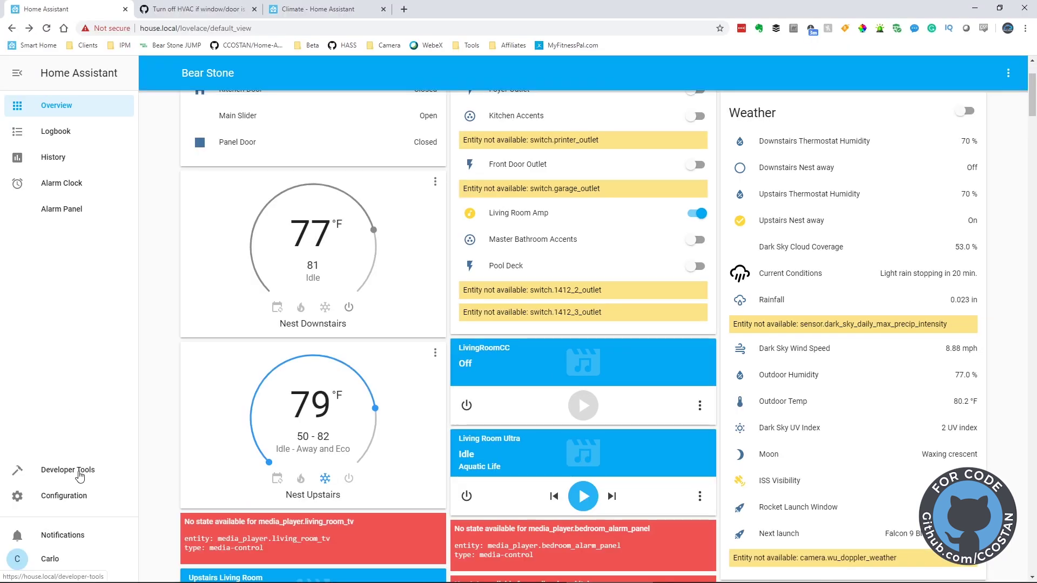
click(80, 474)
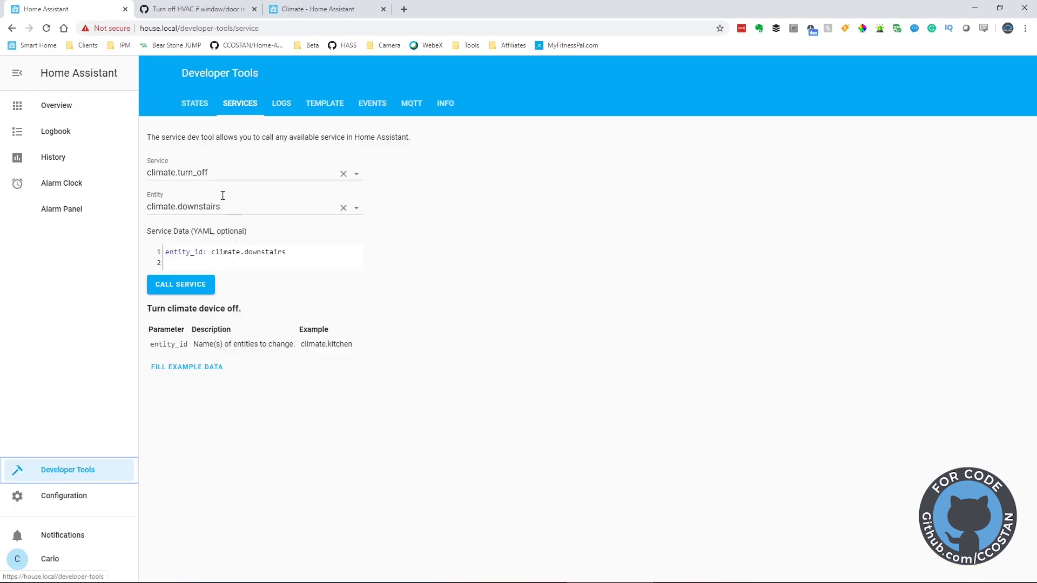
click(356, 174)
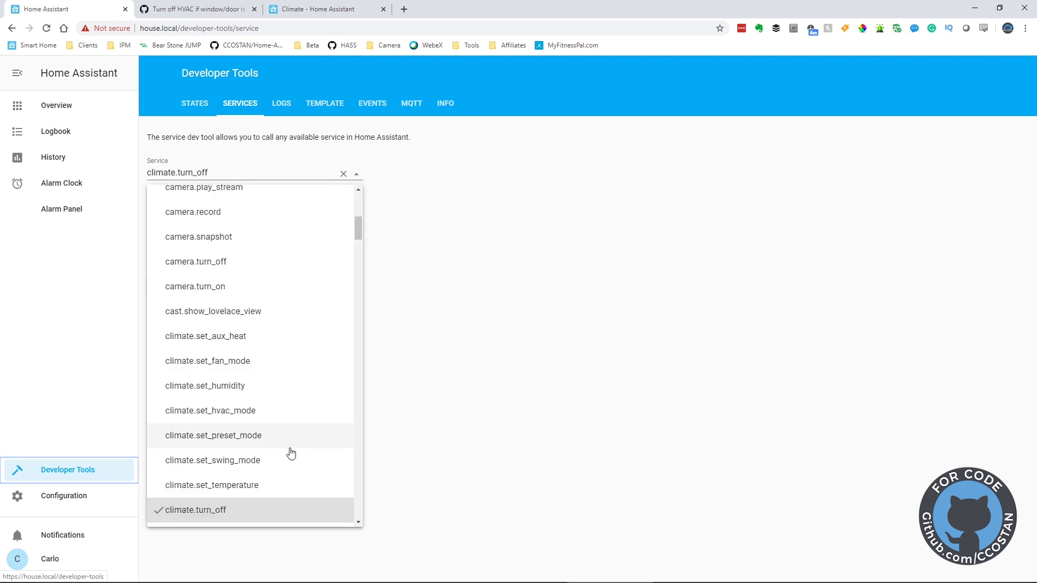
click(243, 481)
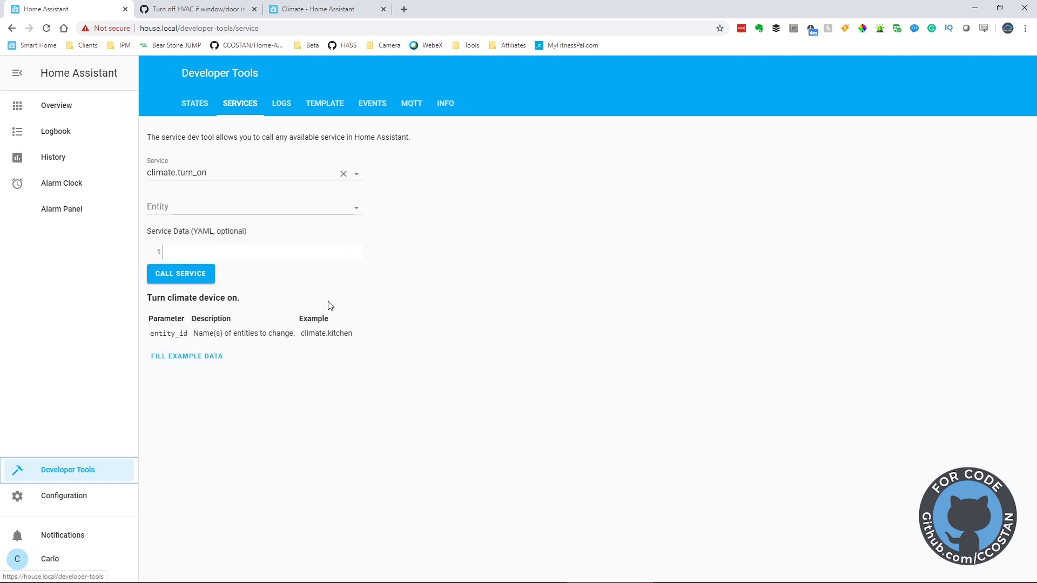
click(238, 208)
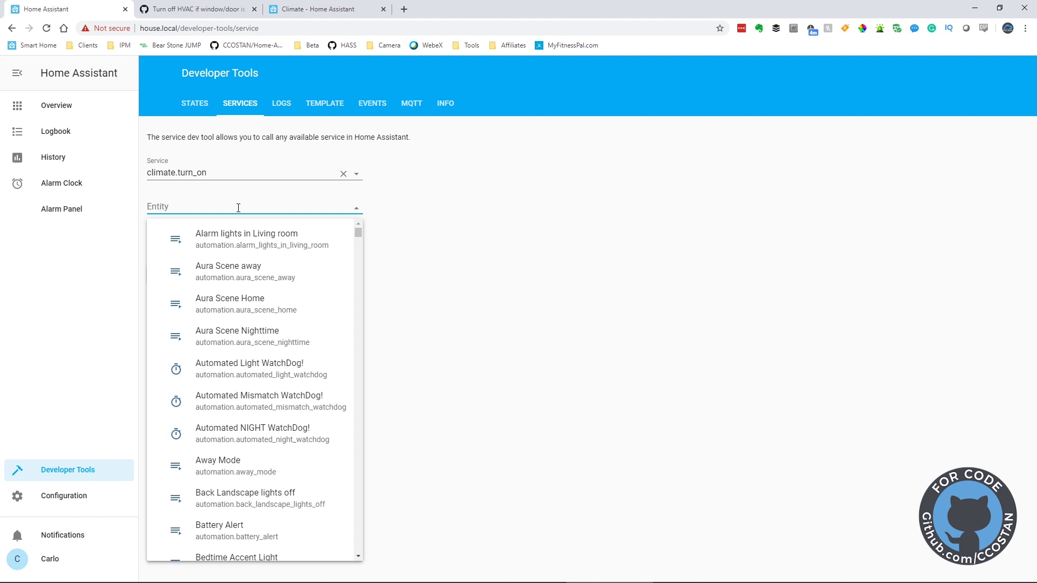
key(ctrl+v)
click(244, 238)
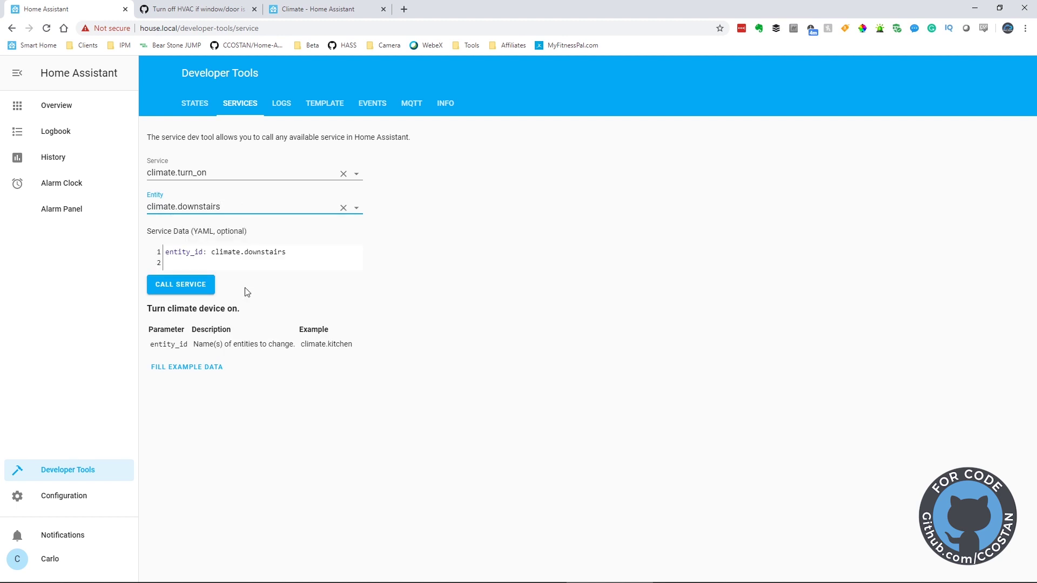
click(183, 290)
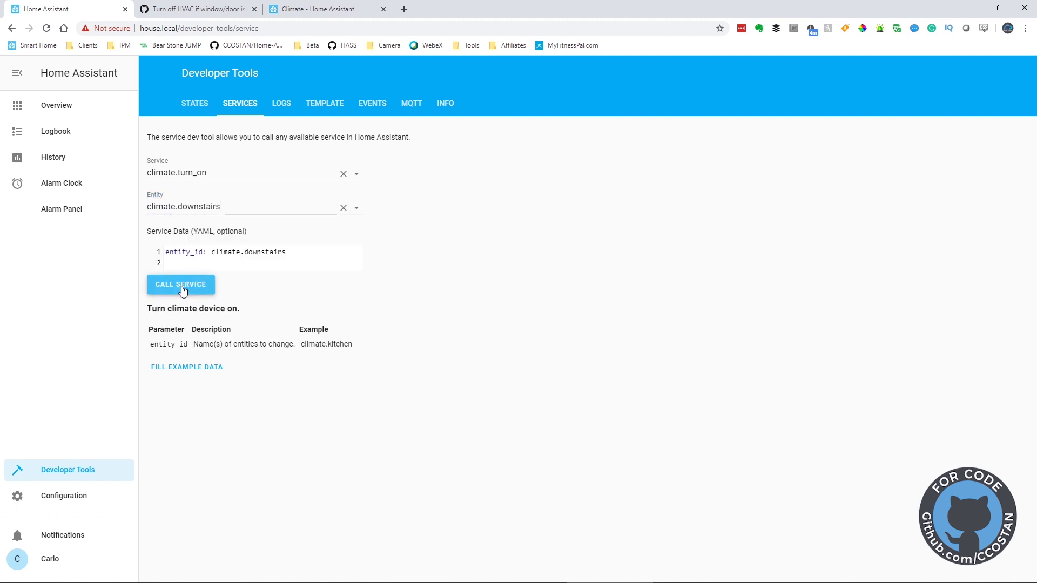
click(58, 108)
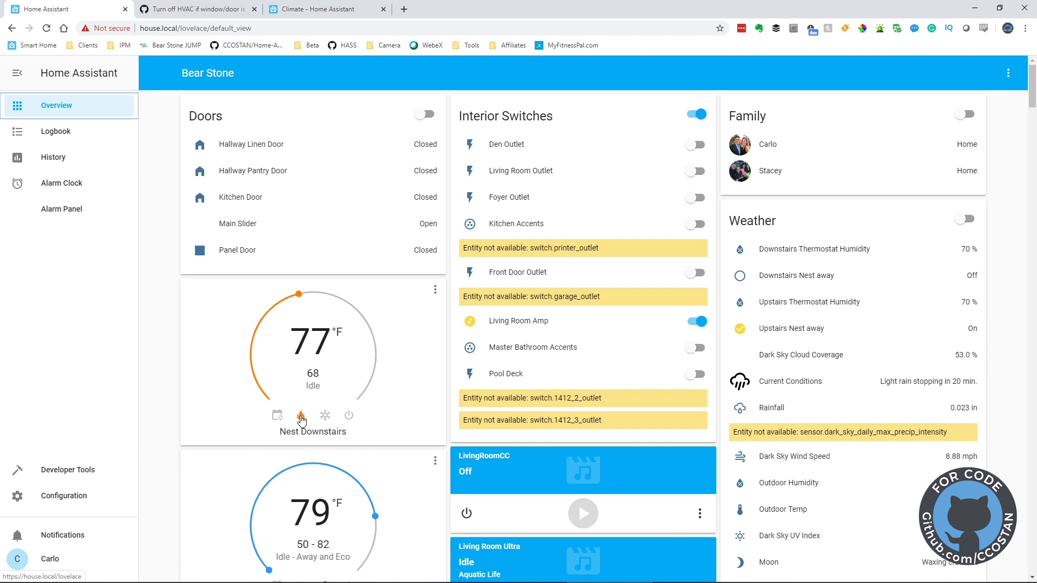
Change Nest Downstairs' operation mode from Heat to Auto in its thermostat details
click(434, 290)
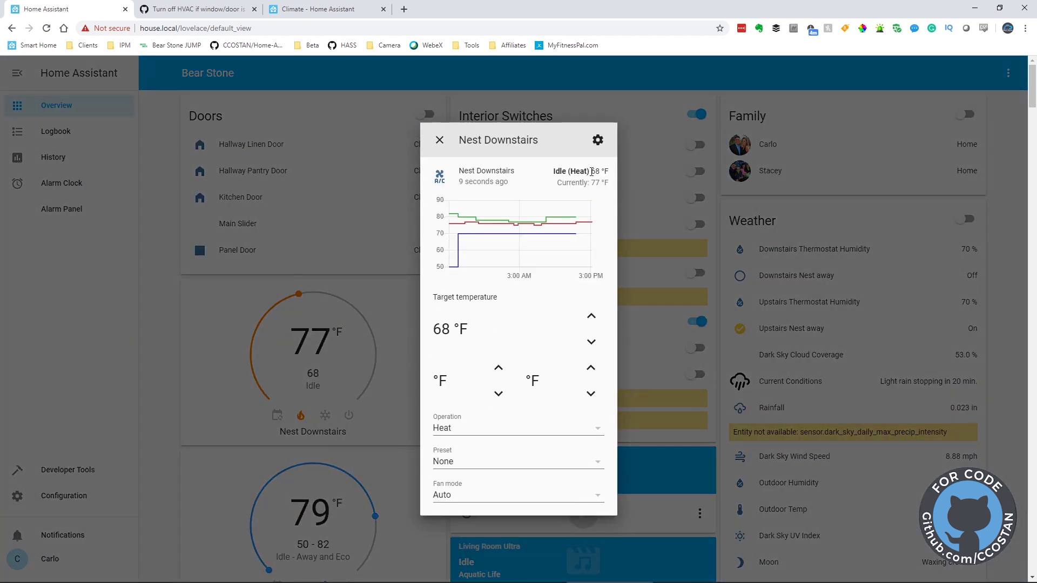
click(597, 456)
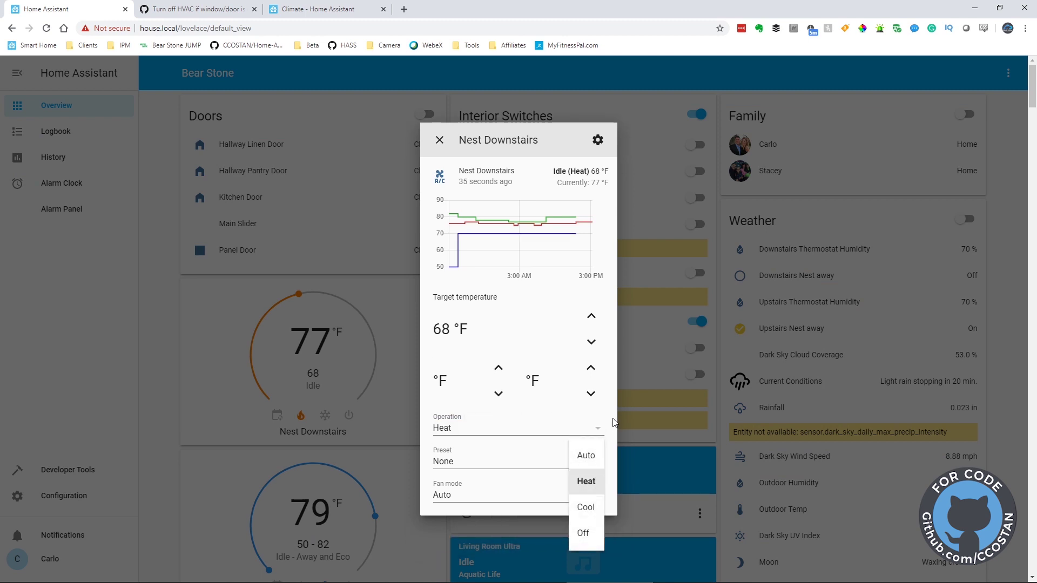
click(599, 463)
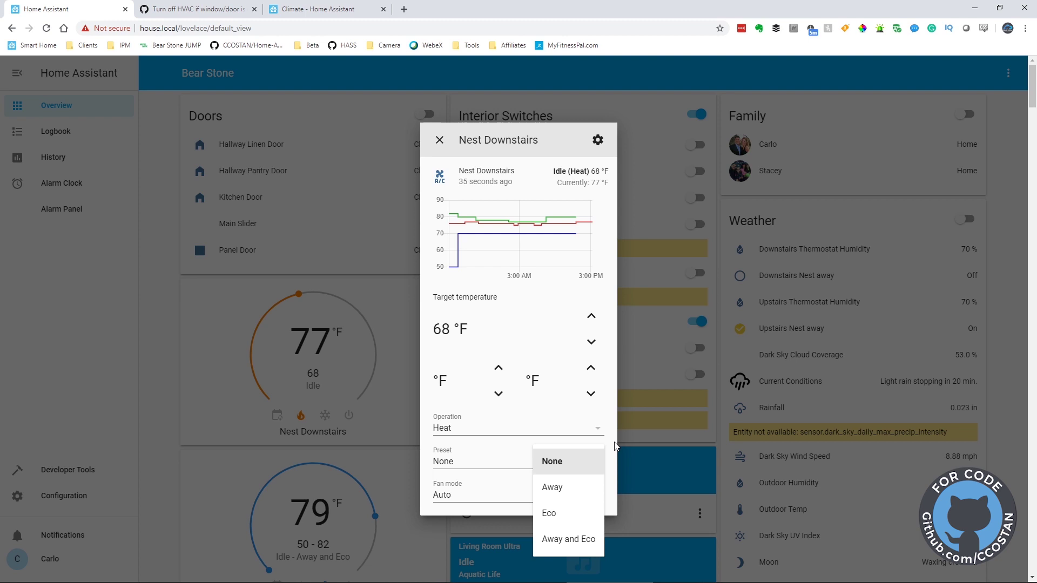
click(595, 432)
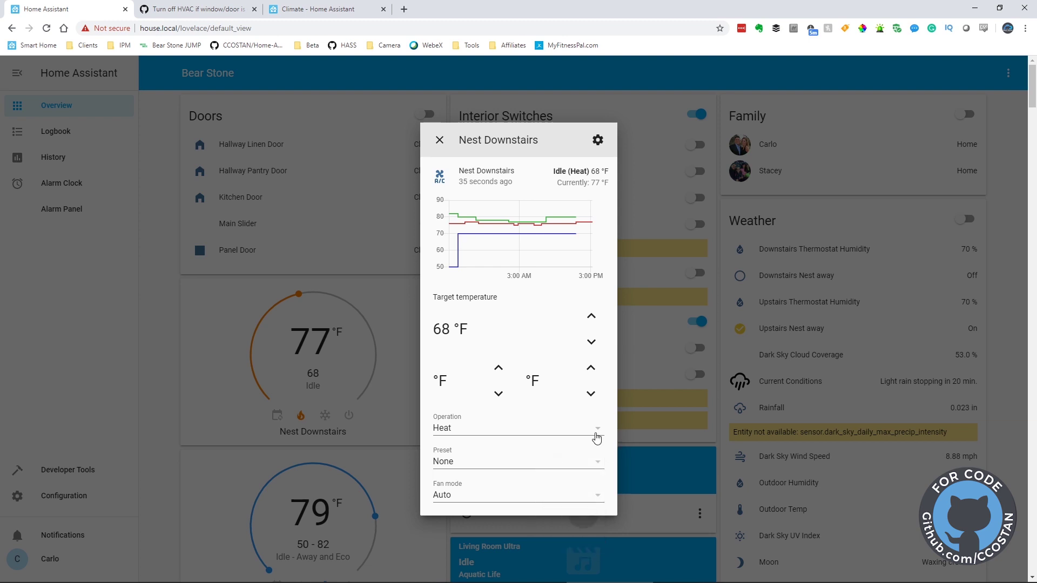
click(595, 432)
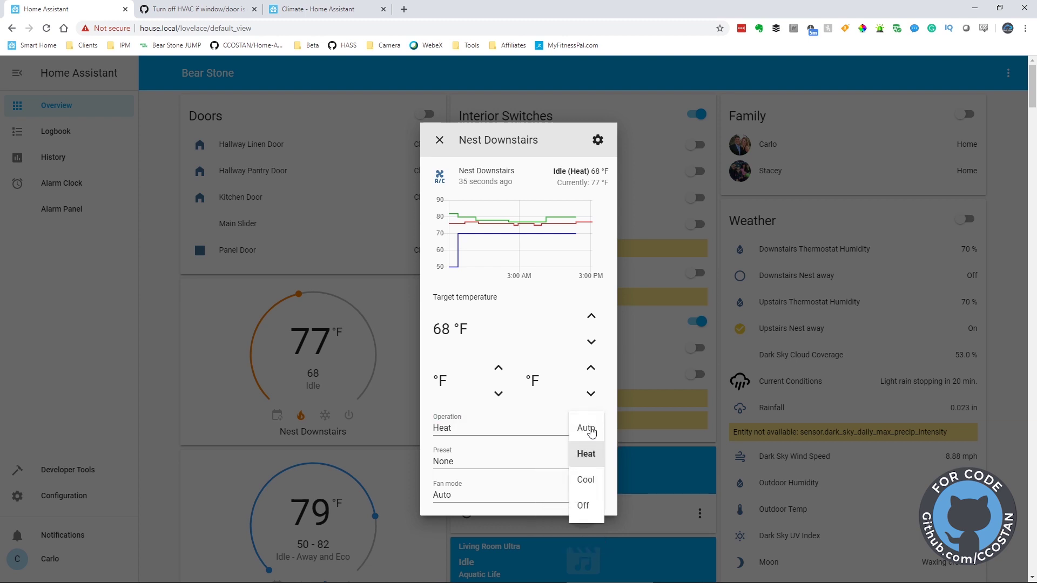
click(592, 432)
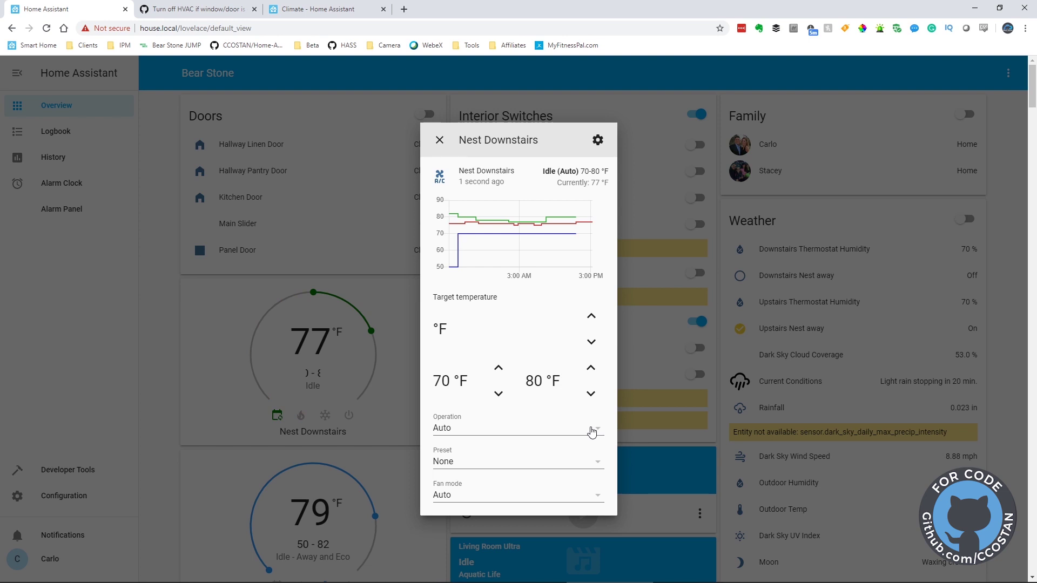
click(202, 293)
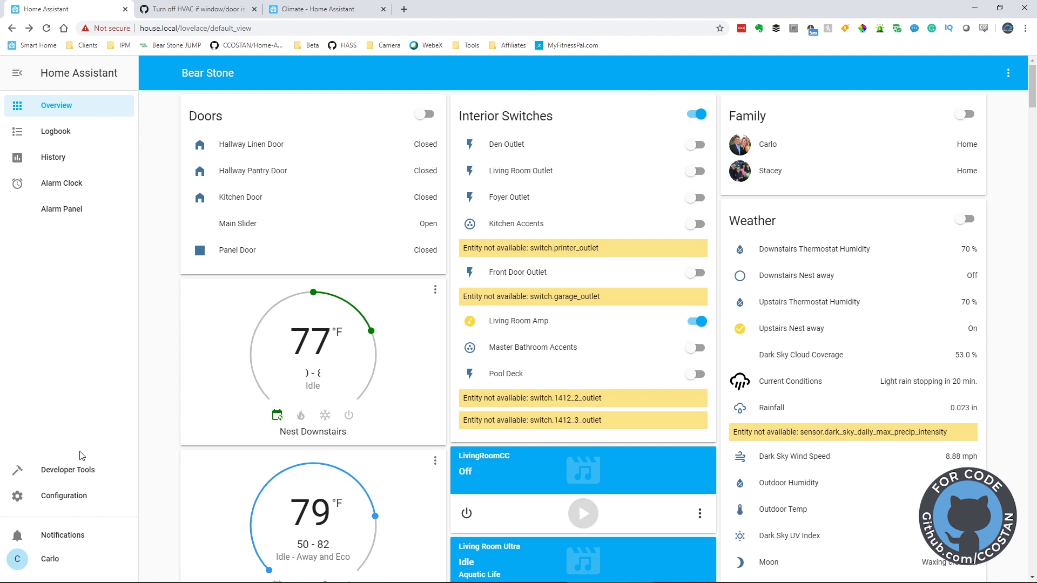
Call climate.turn_off on Nest Downstairs and check on the dashboard that it's off
click(74, 471)
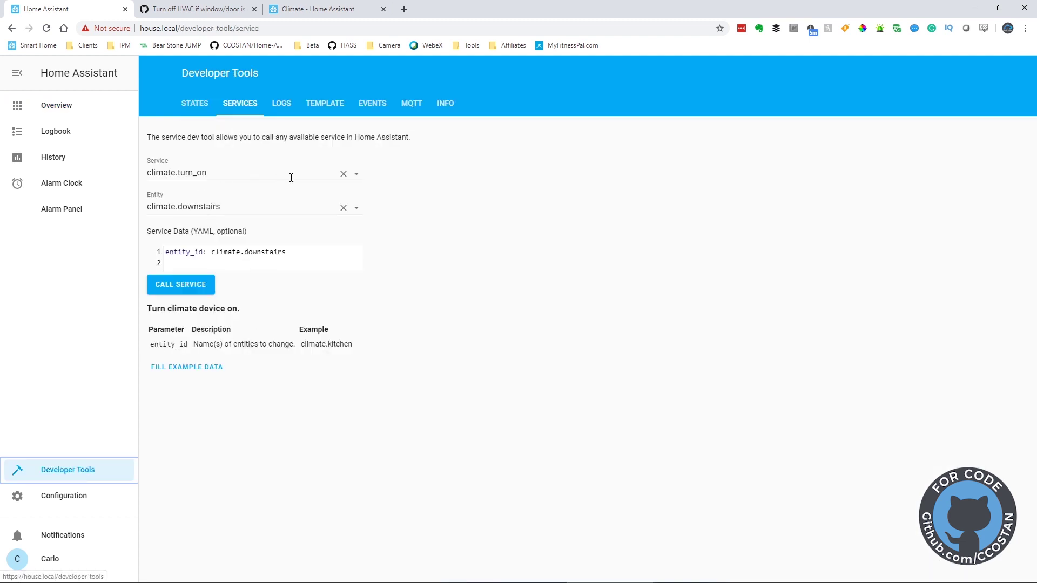
click(355, 174)
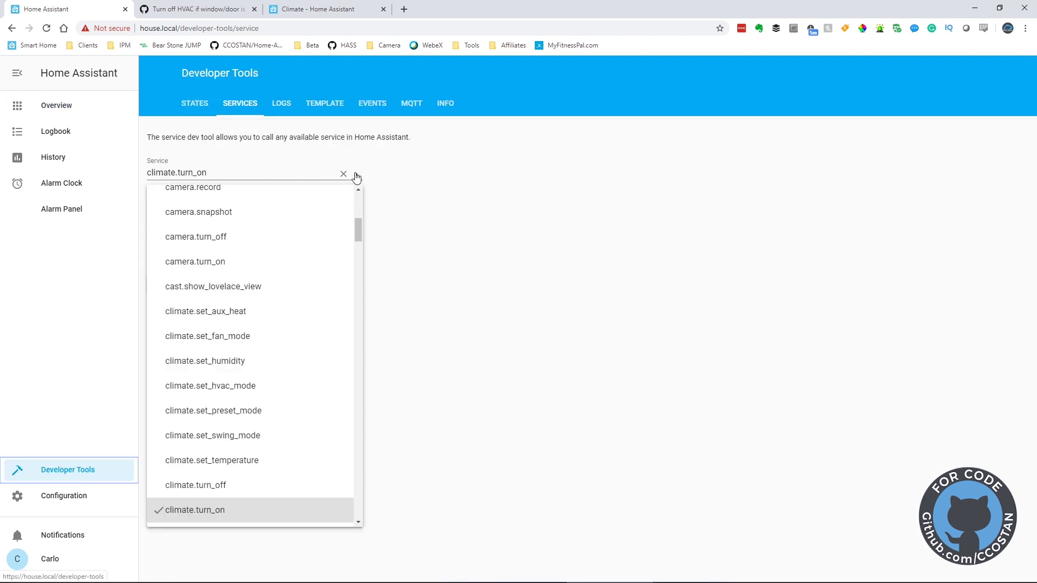
click(241, 485)
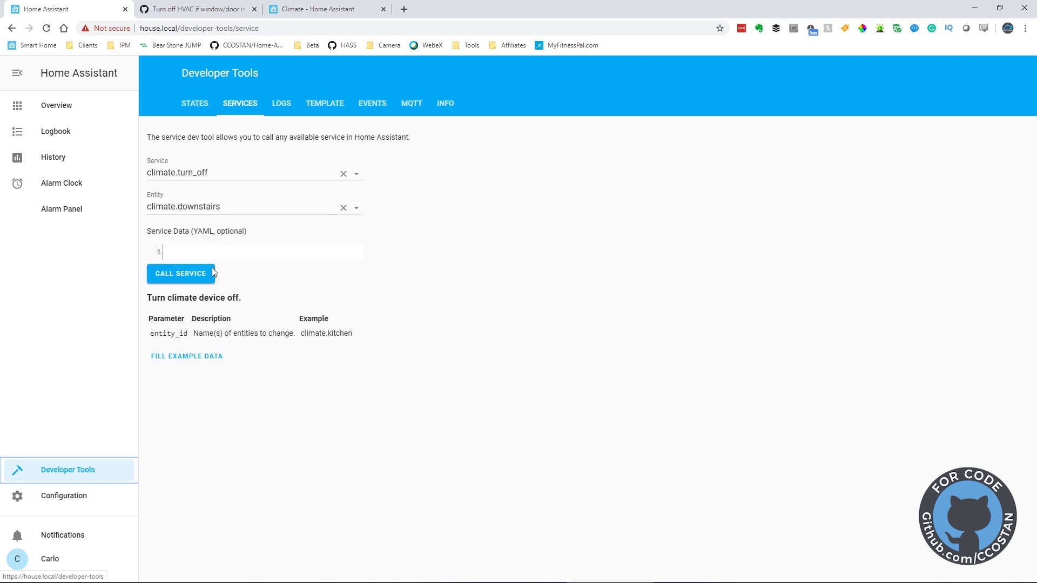
click(197, 273)
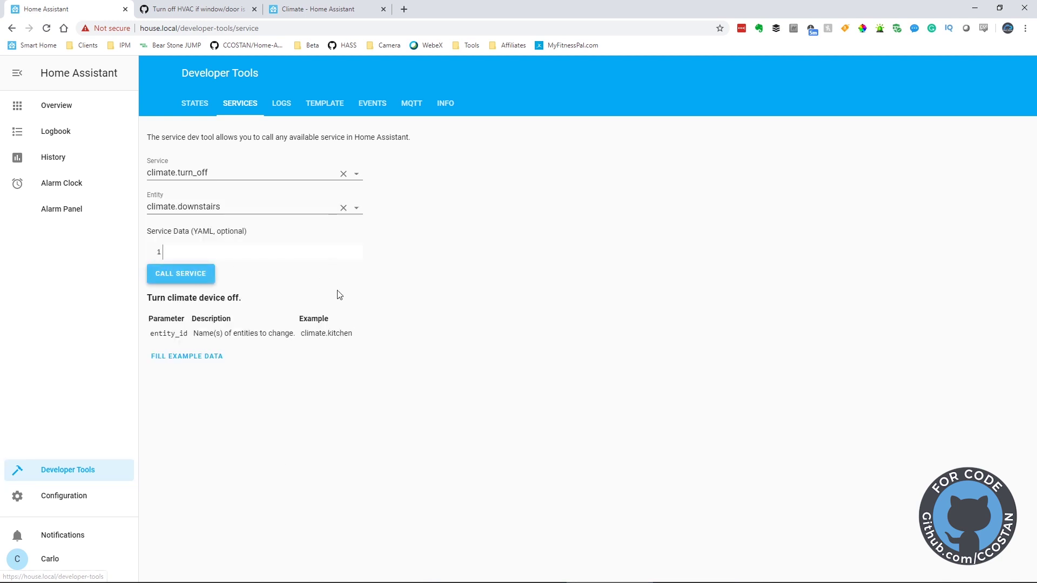
click(63, 106)
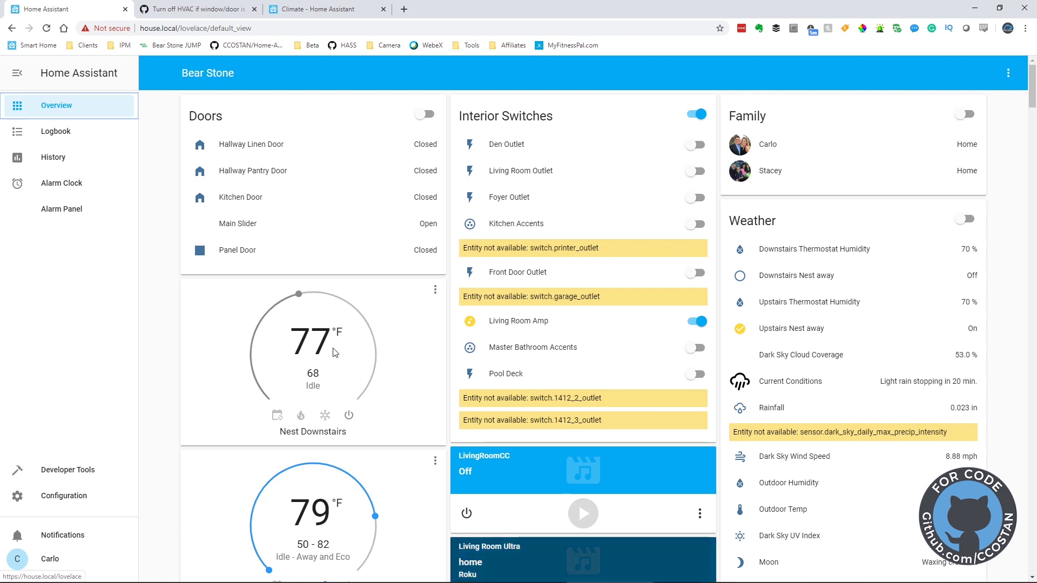
Call climate.set_hvac_mode on climate.downstairs with hvac_mode changed from heat to auto
click(67, 470)
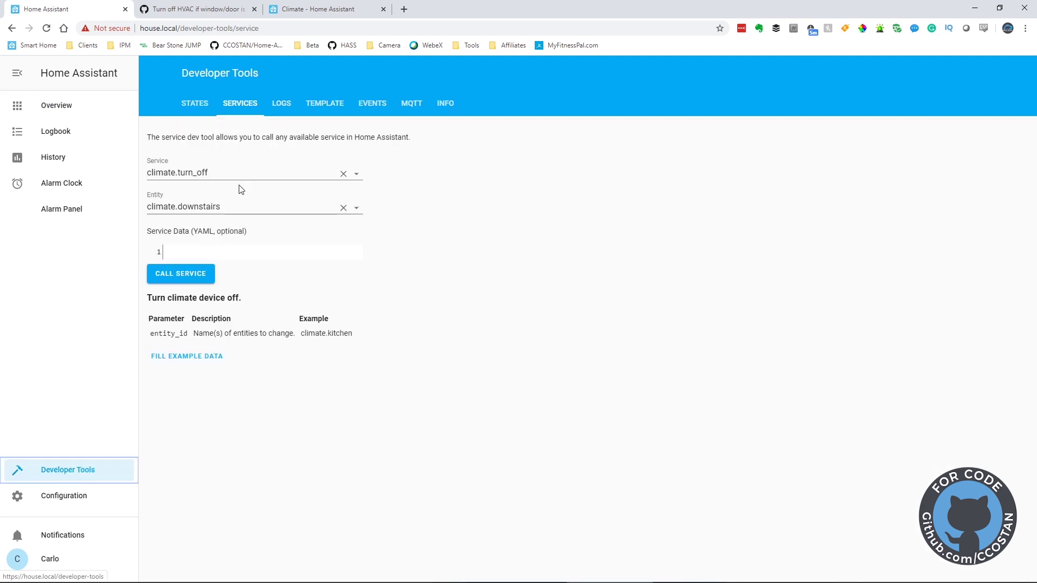
click(356, 174)
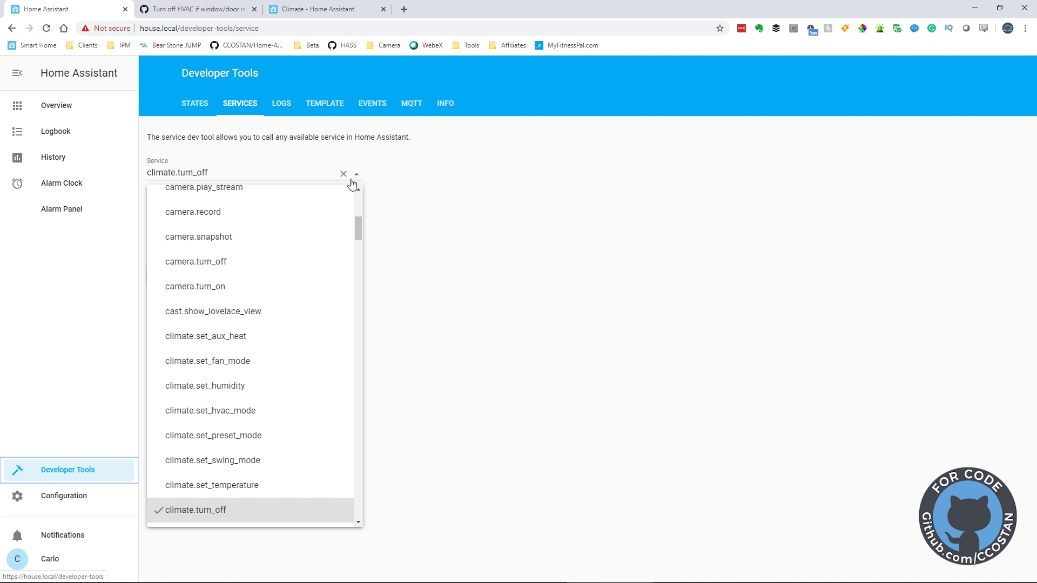
click(272, 422)
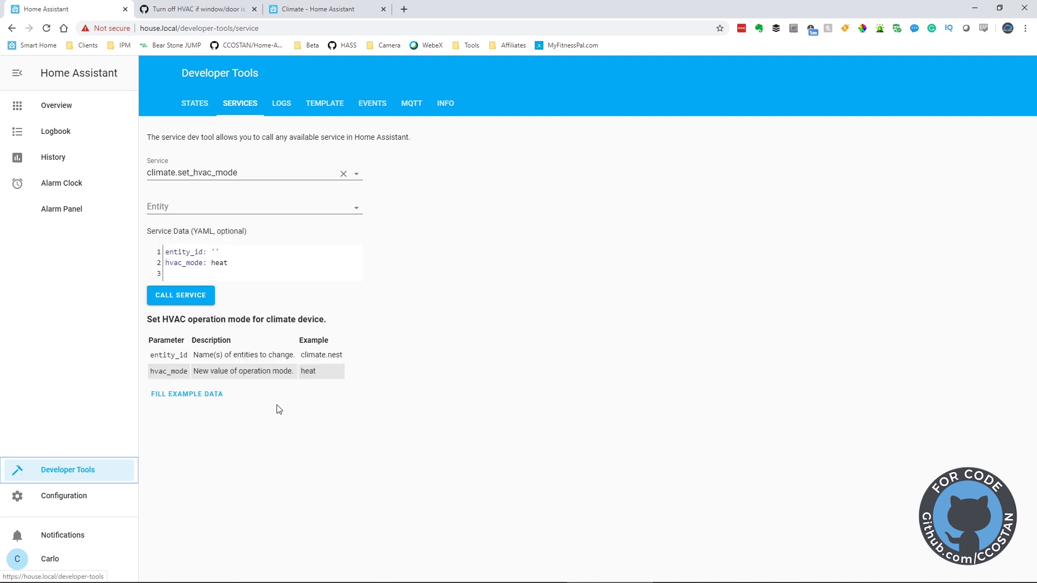
click(205, 207)
text(climate.downstairs)
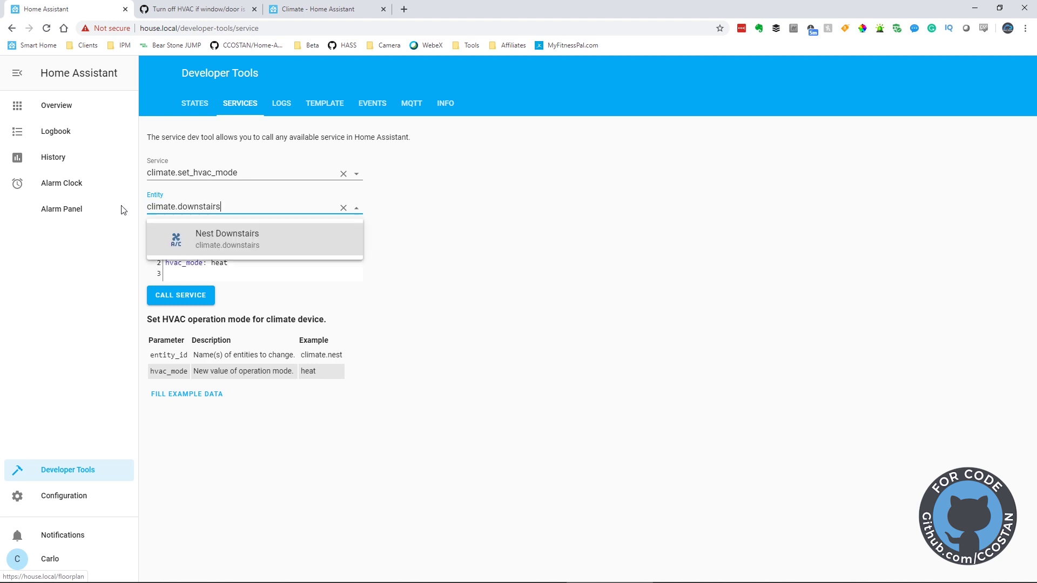
click(224, 246)
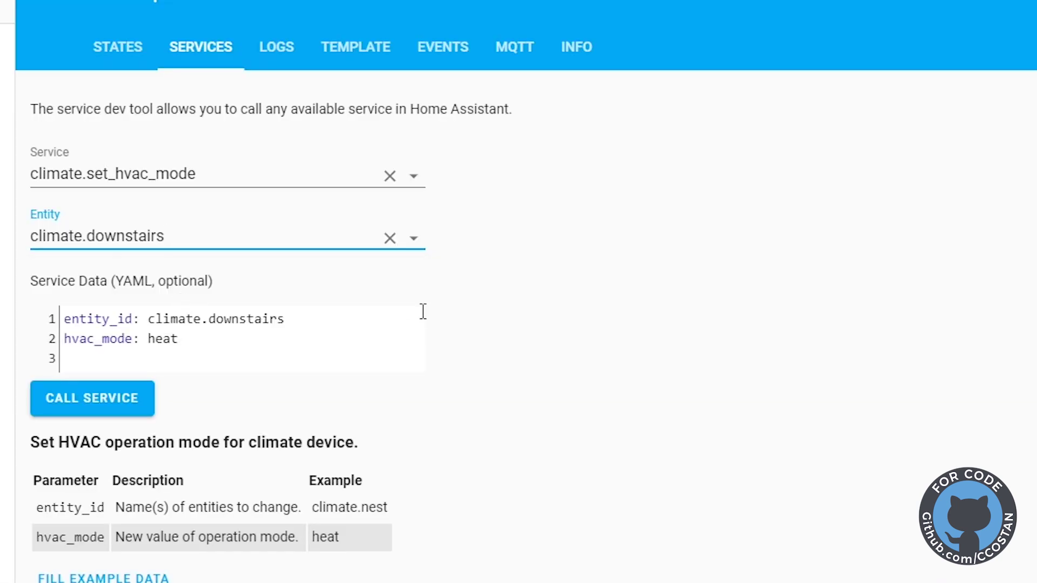
click(183, 342)
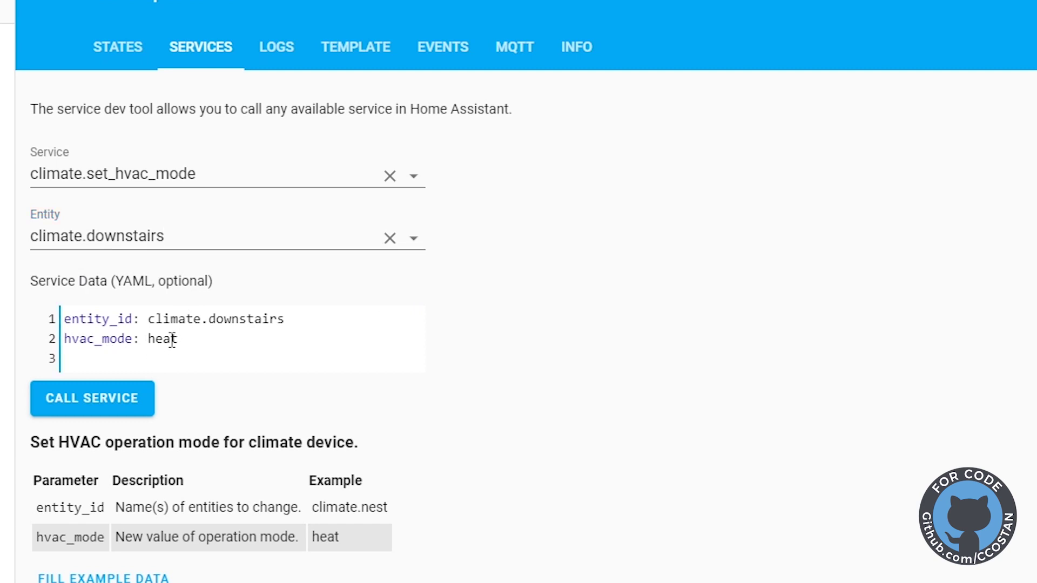
double_click(172, 339)
text(auto)
click(103, 406)
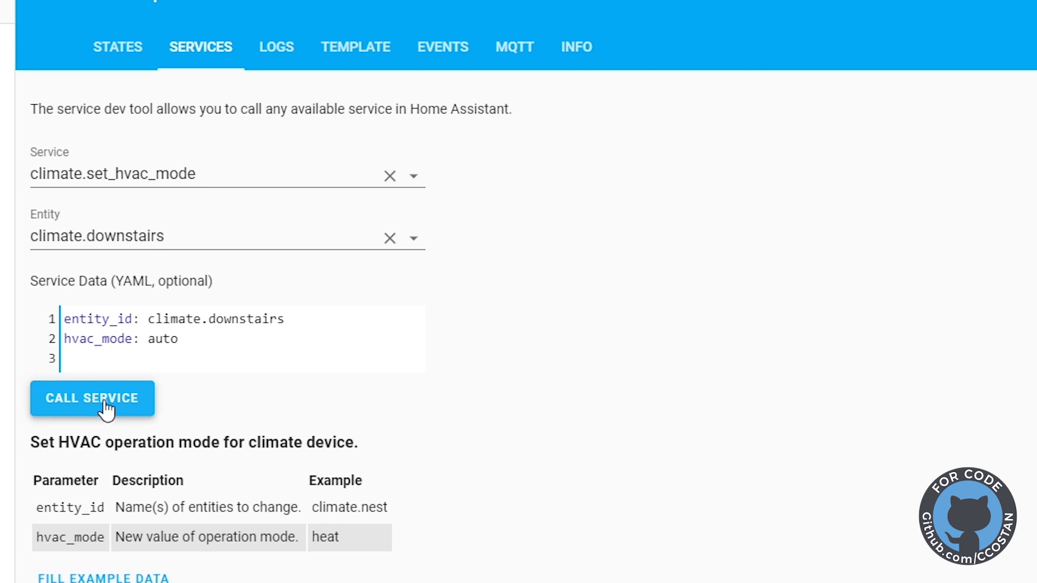
click(107, 409)
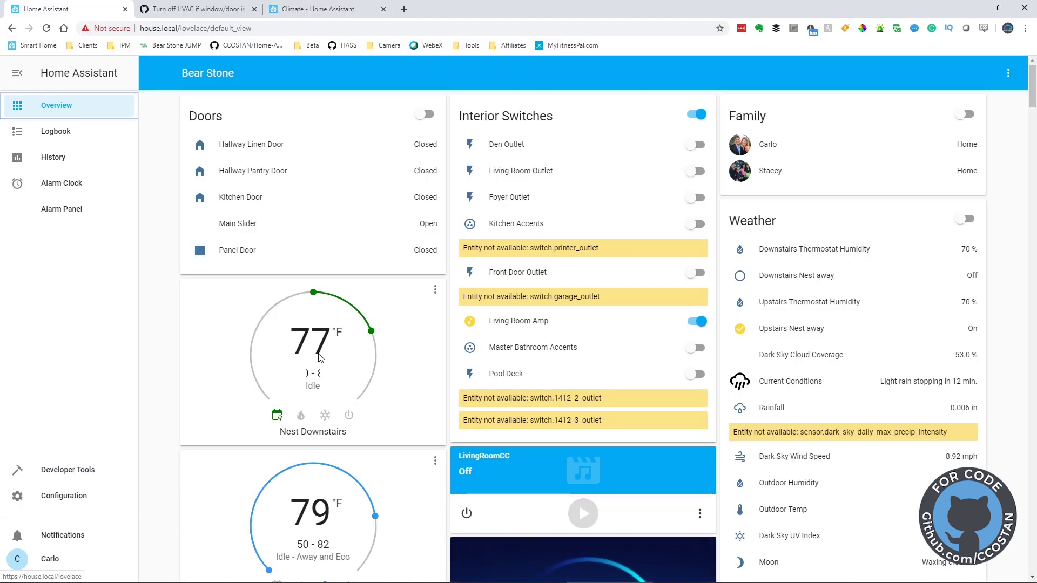
Reload the Home Assistant dashboard so Nest Downstairs shows its 70–80 °F range
click(46, 28)
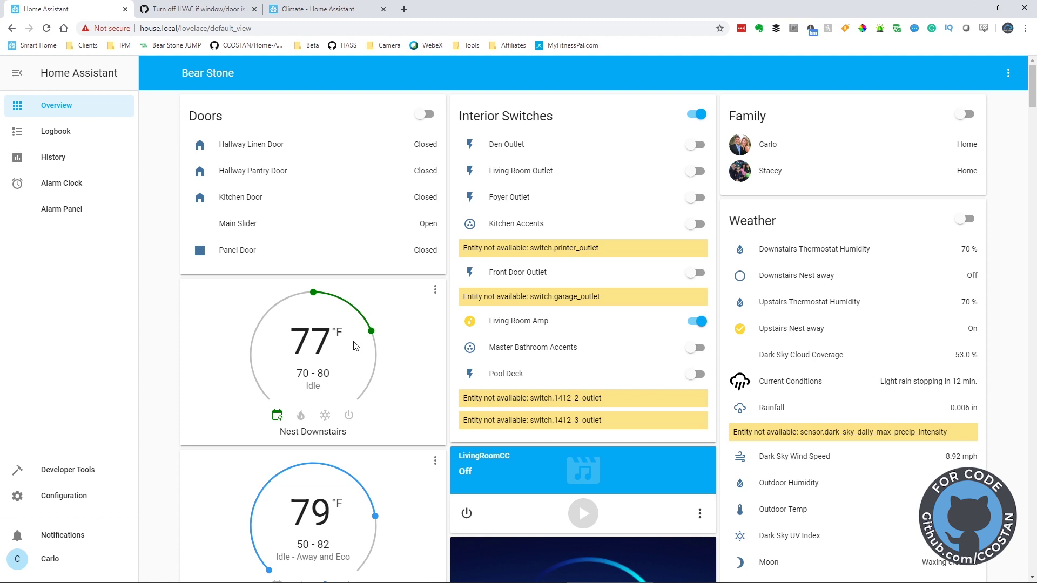
Maximize Atom and replace climate.set_operation_mode with climate.turn_off in the window-open automation
mouse_move(504, 548)
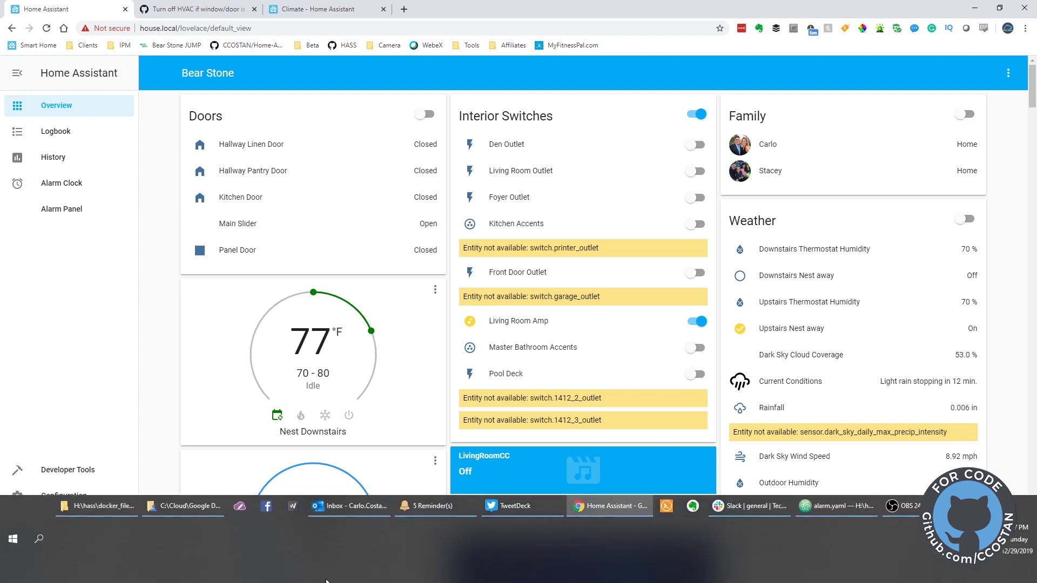
click(851, 511)
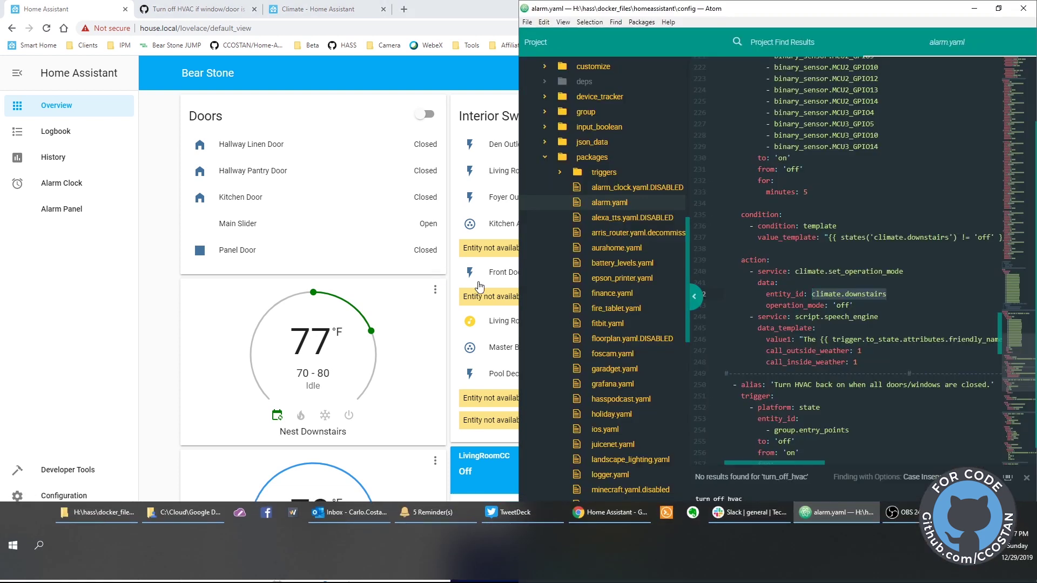
double_click(804, 7)
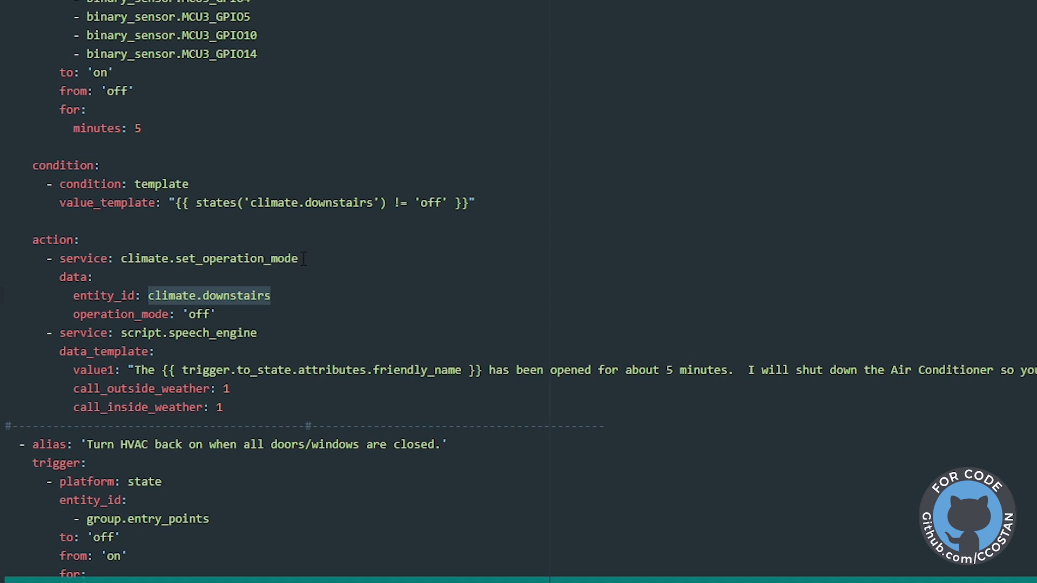
drag(303, 259, 176, 262)
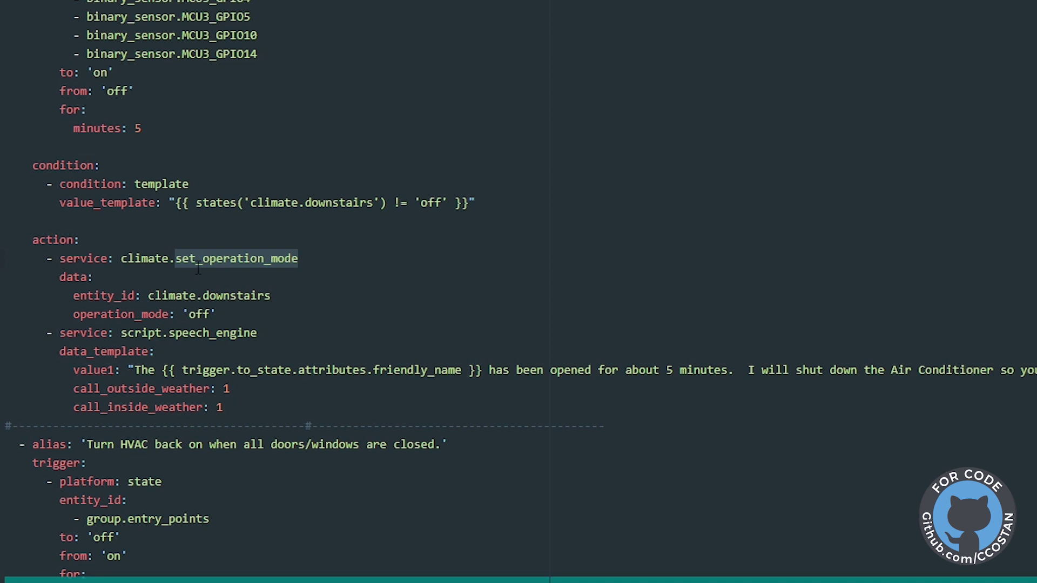
key(ctrl+shift+Left)
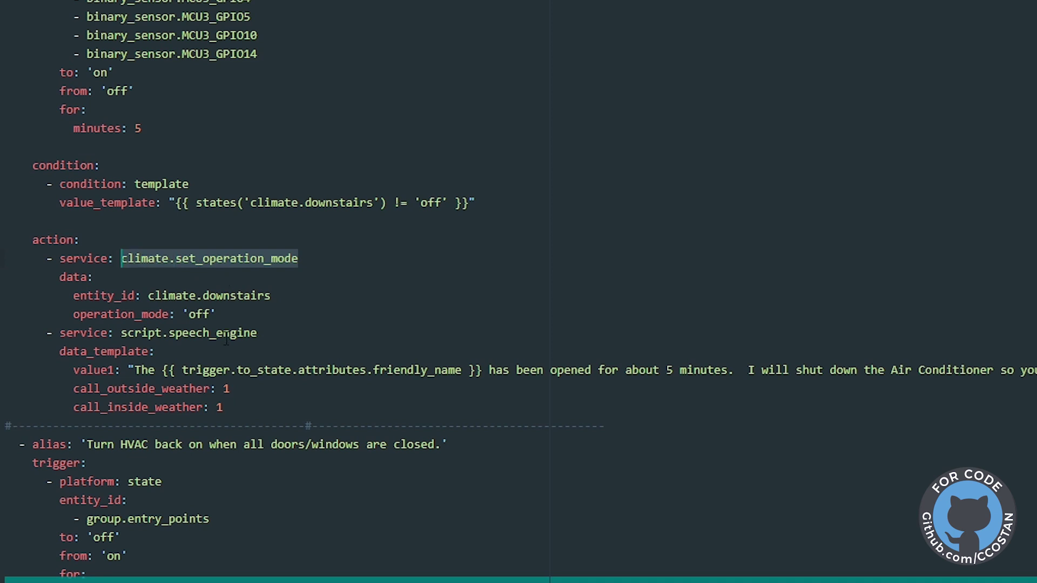
text(climate.turn_off)
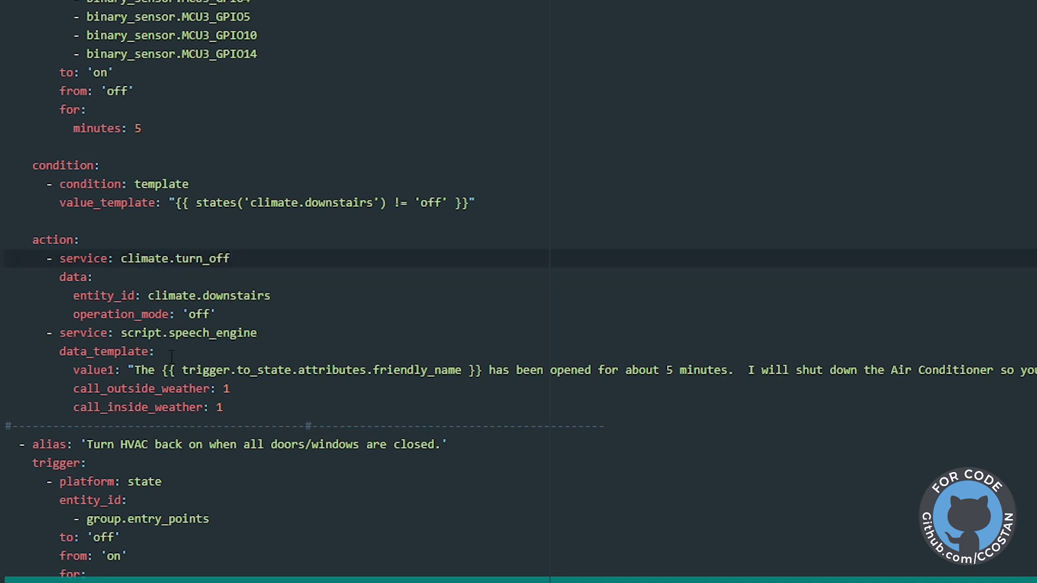
Delete the operation_mode: 'off' line from that automation
drag(239, 318, 75, 319)
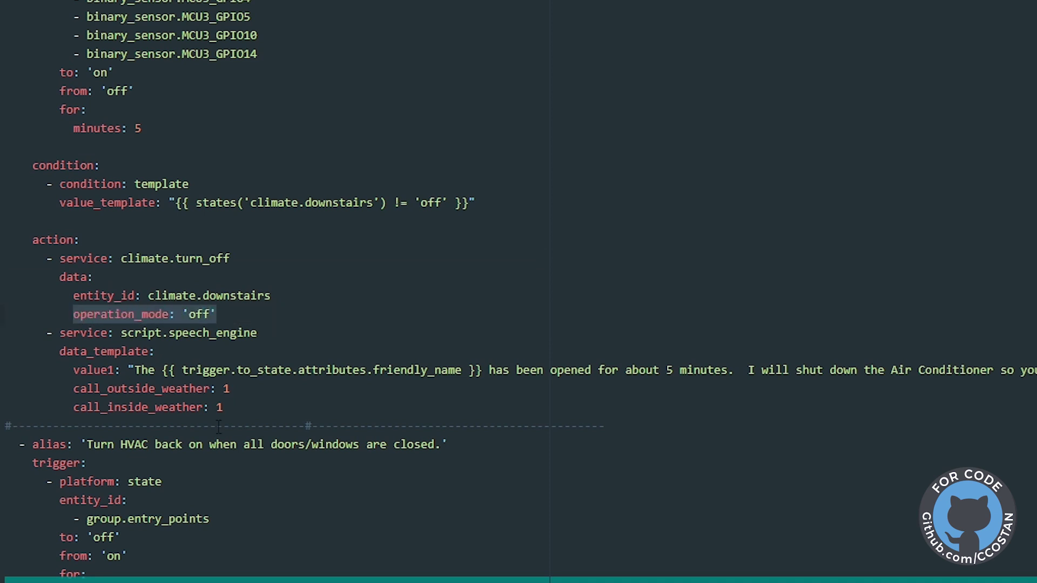
key(BackSpace)
key(BackSpace)
key(BackSpace)
key(BackSpace)
key(BackSpace)
key(BackSpace)
key(BackSpace)
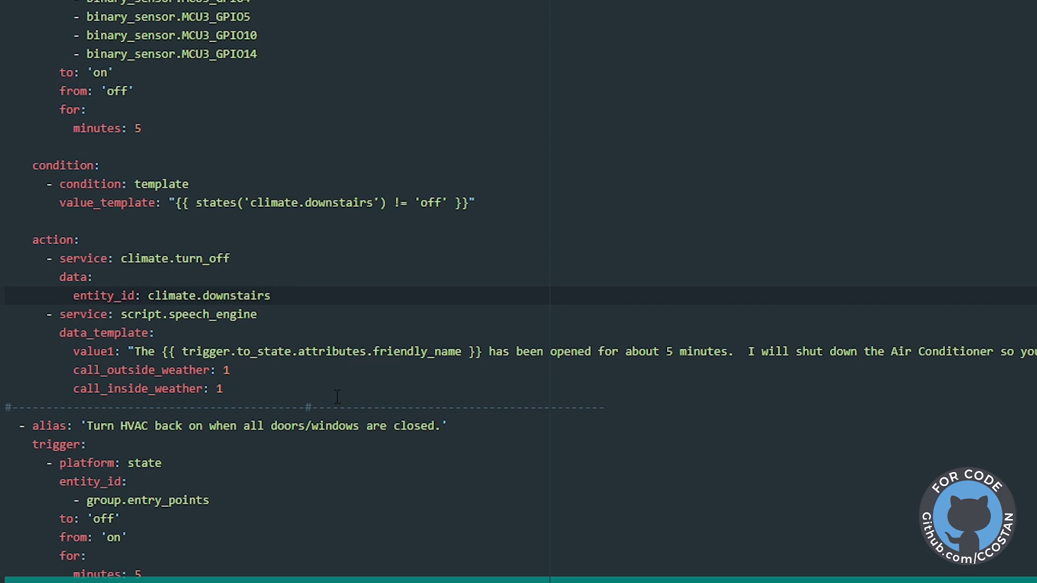
scroll(361, 471, down, 3)
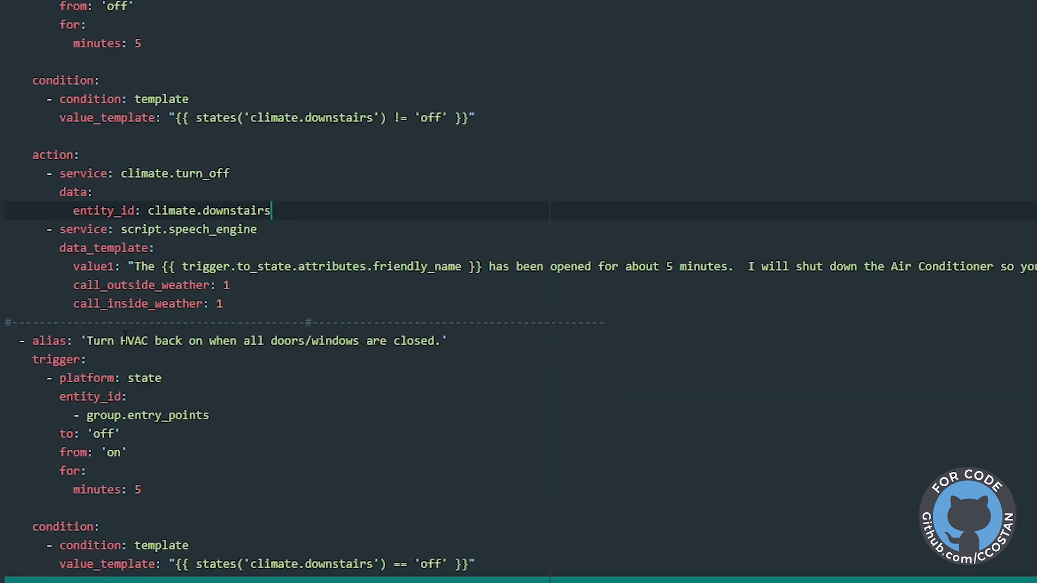
scroll(300, 484, down, 3)
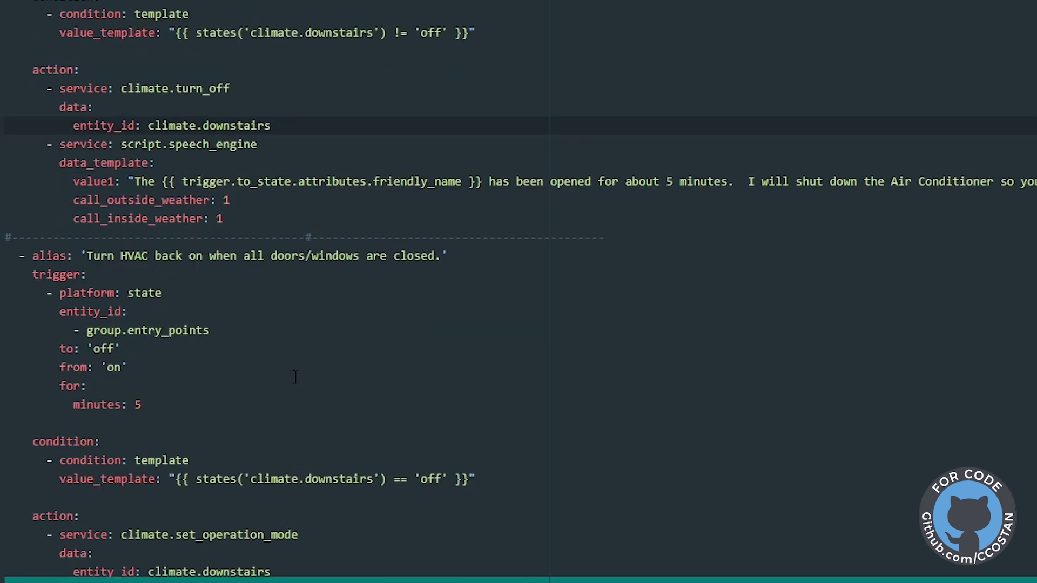
scroll(286, 324, down, 1)
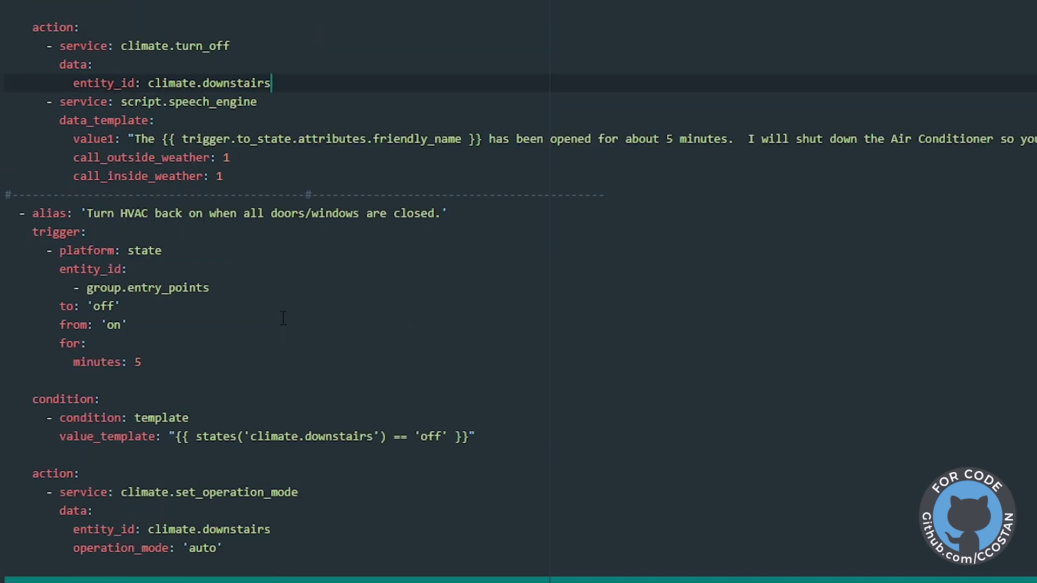
scroll(287, 378, down, 1)
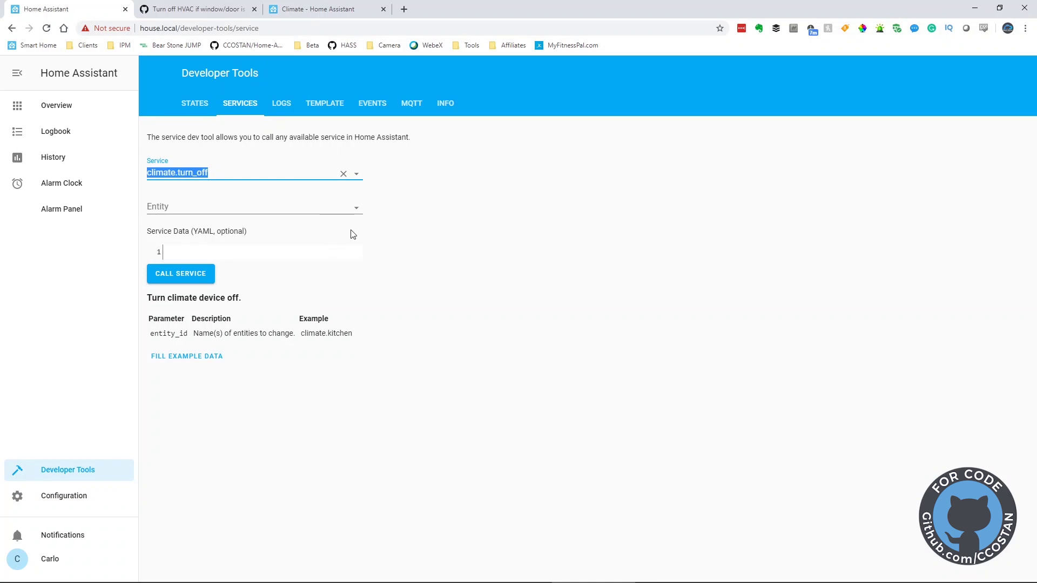
Load climate.set_hvac_mode in the Services tool and select its hvac_mode parameter name
key(alt+Tab)
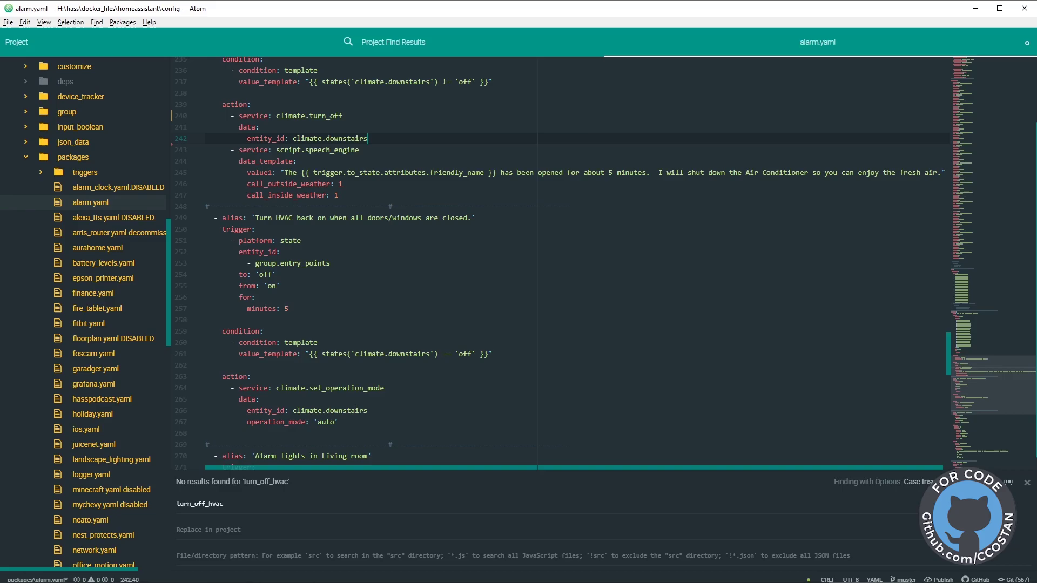
key(alt+Tab)
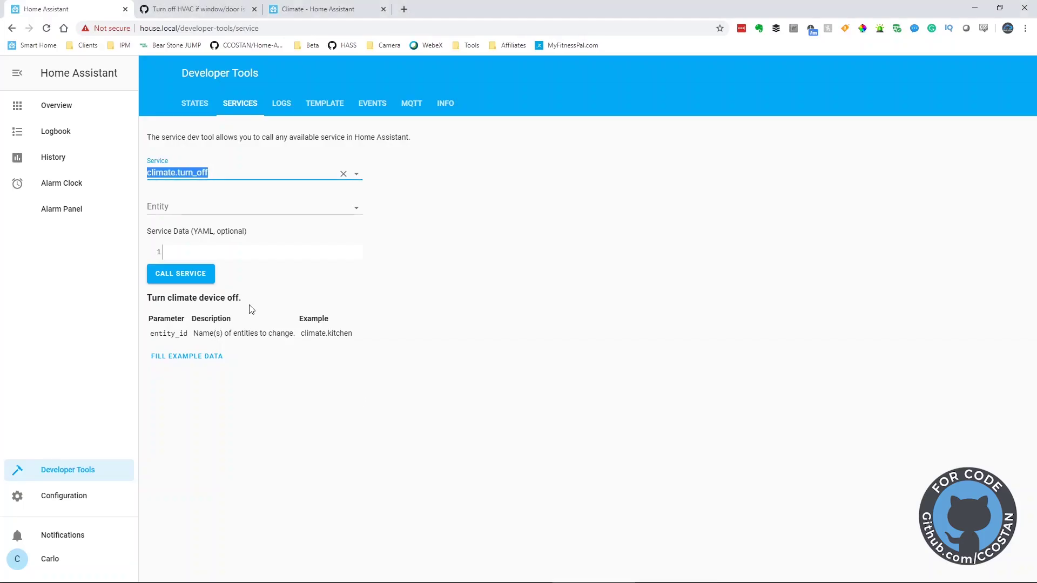
click(356, 174)
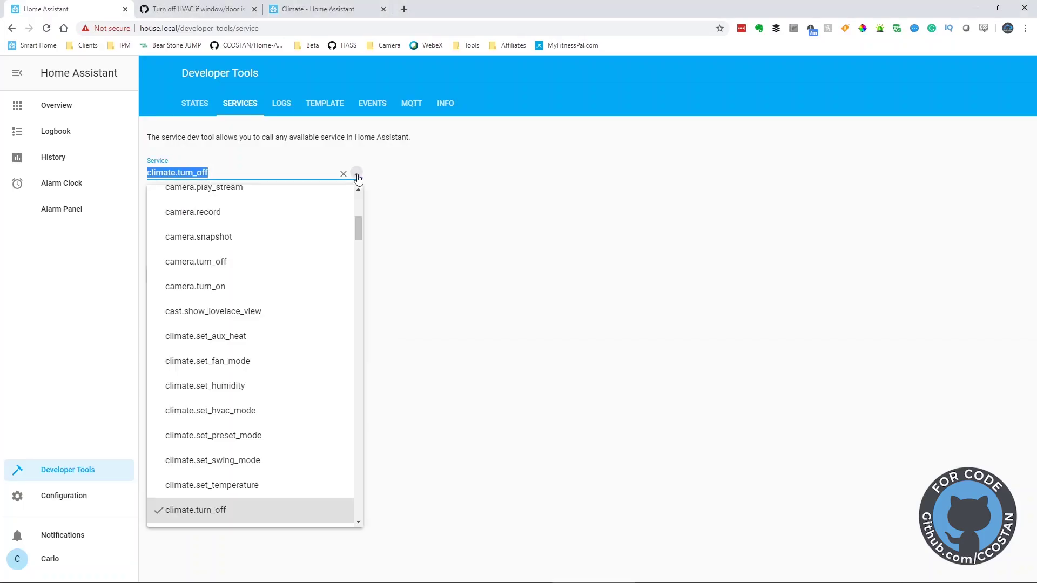
click(289, 436)
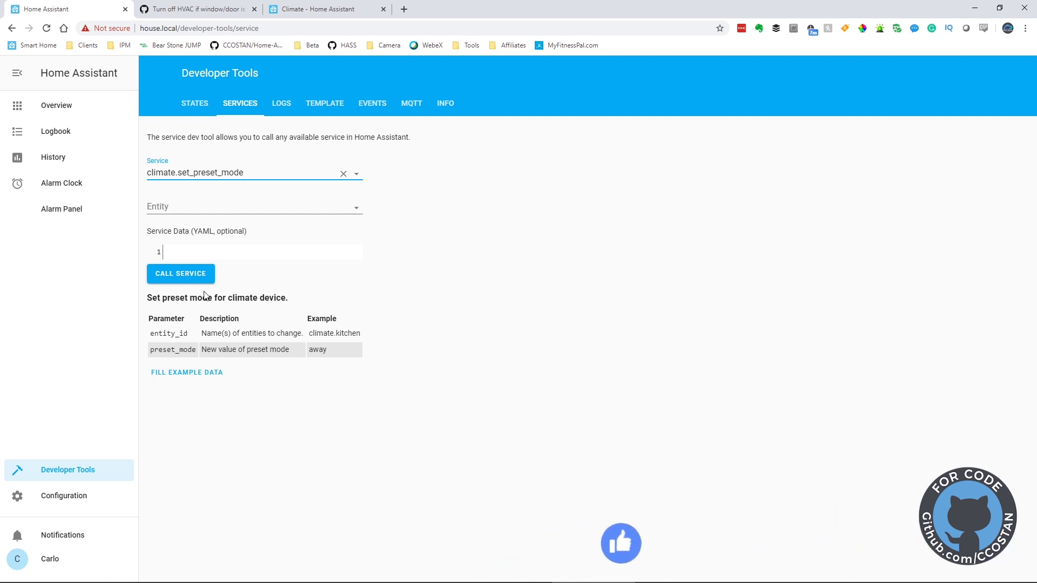
click(357, 174)
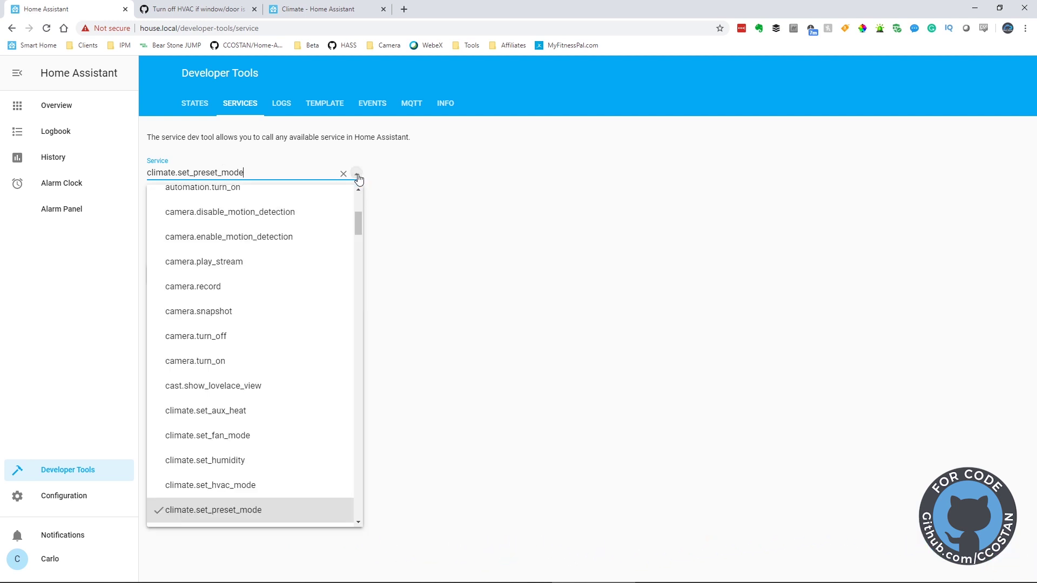
click(267, 486)
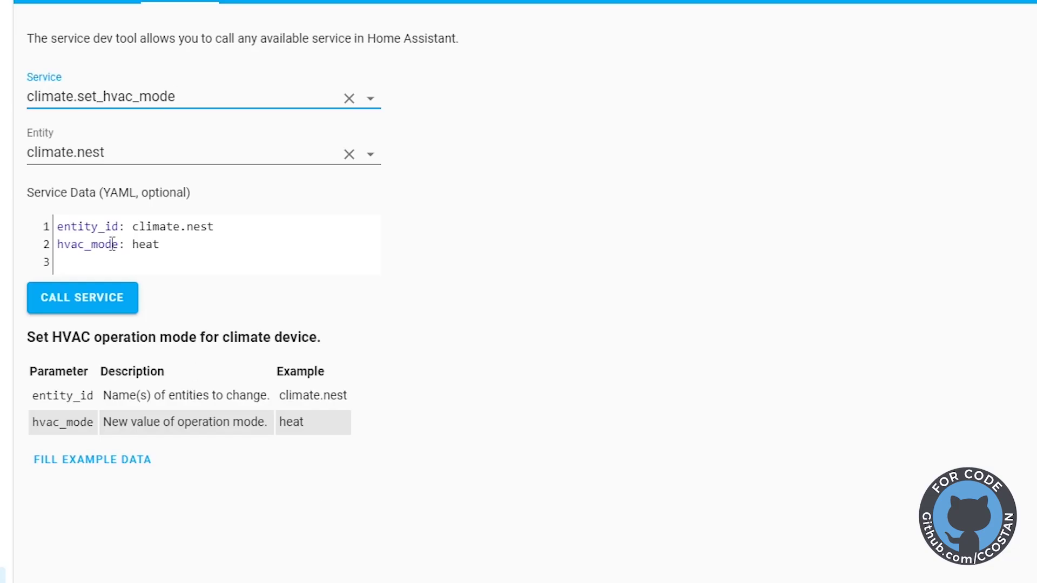
drag(119, 246, 56, 245)
key(ctrl+c)
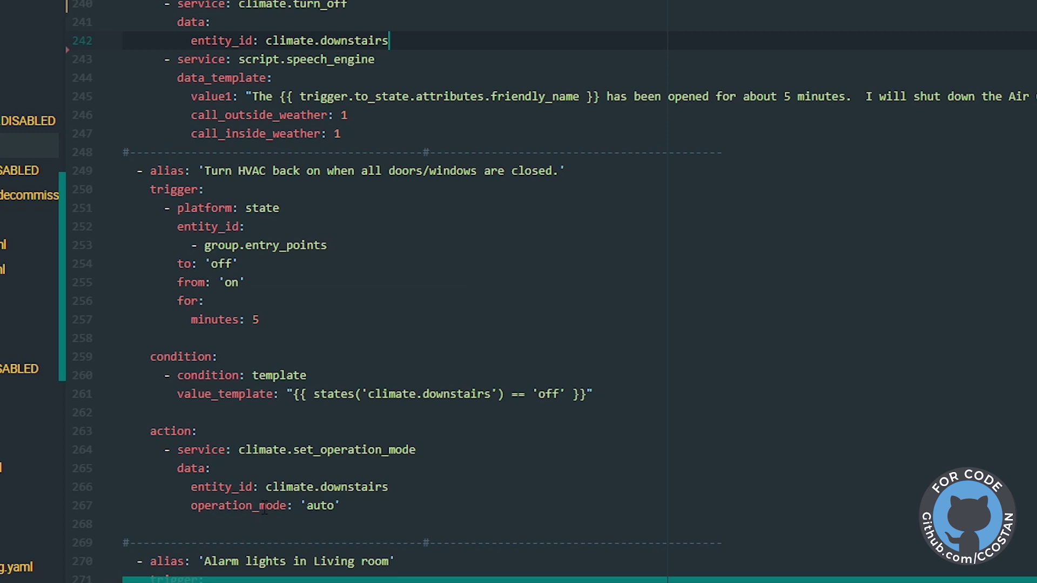
Rename operation_mode to hvac_mode on line 267 and copy the climate.set_hvac_mode service name
drag(286, 505, 192, 506)
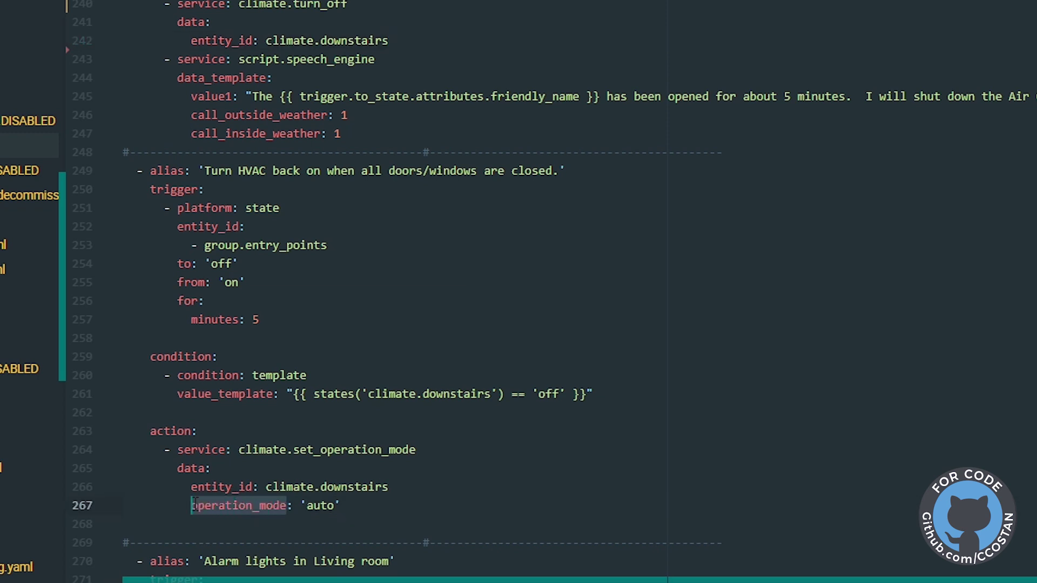
key(ctrl+v)
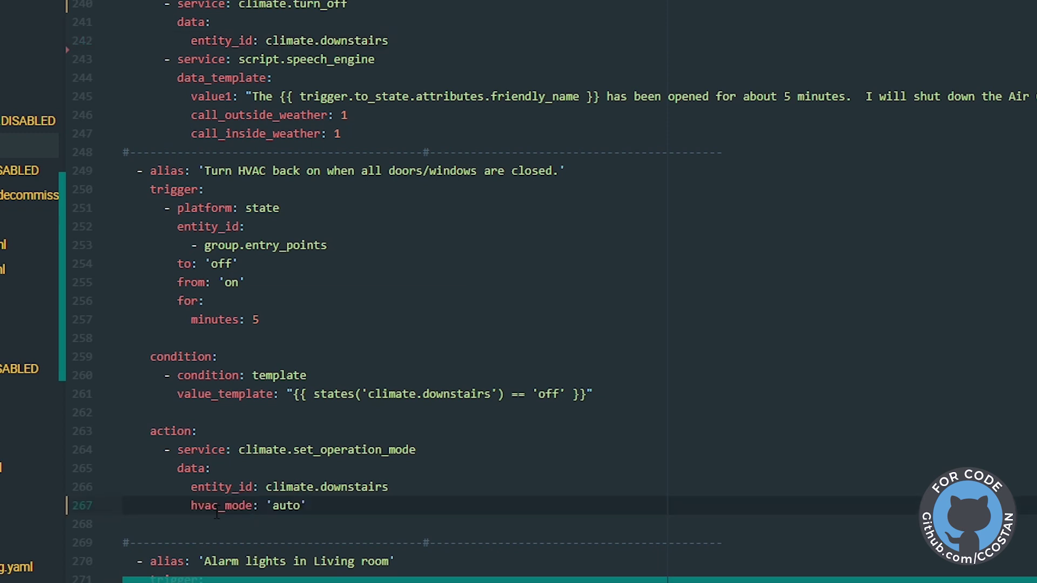
key(alt+Tab)
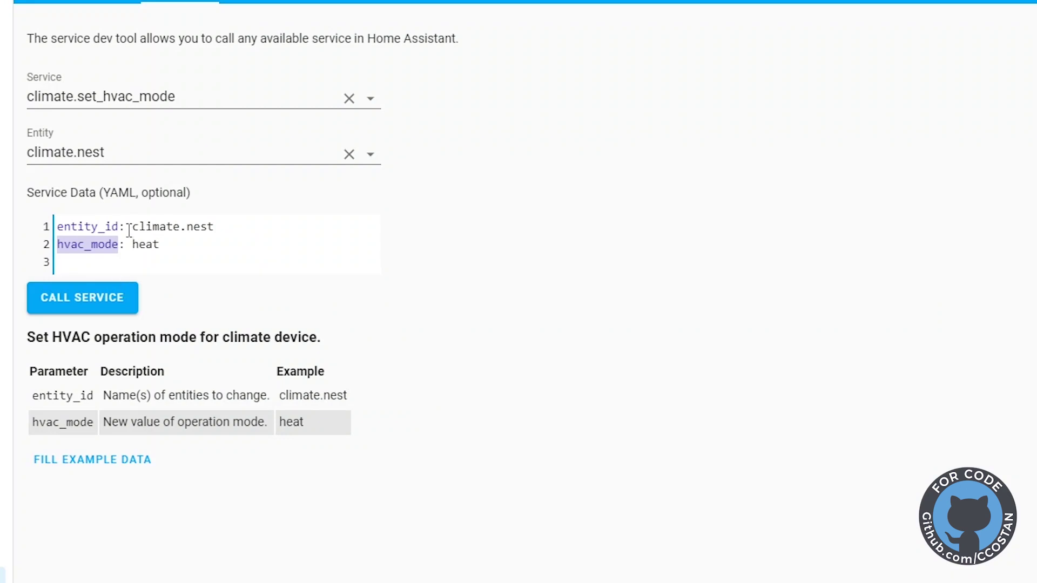
drag(191, 97, 15, 97)
key(ctrl+c)
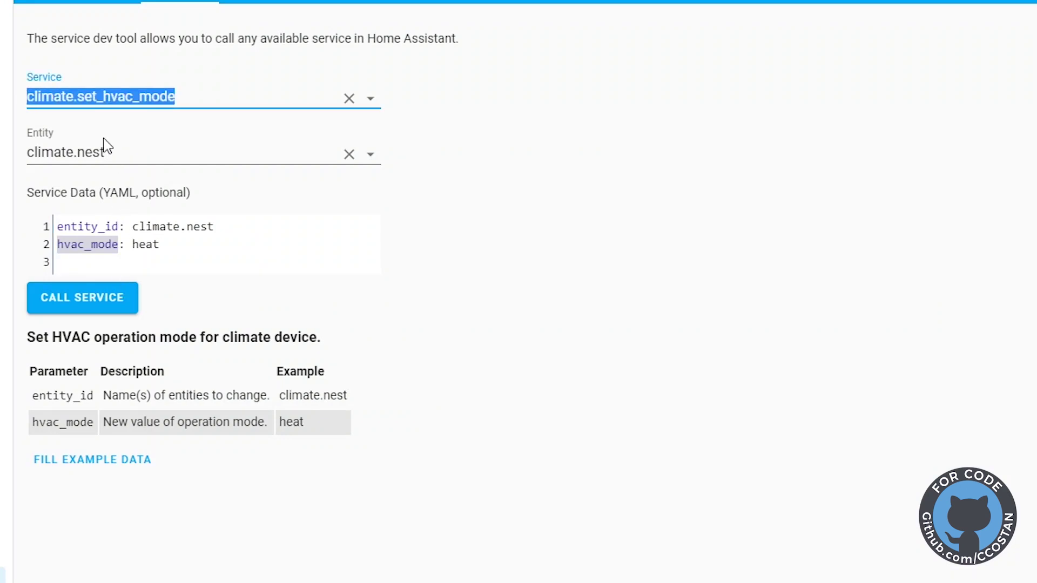
key(alt+Tab)
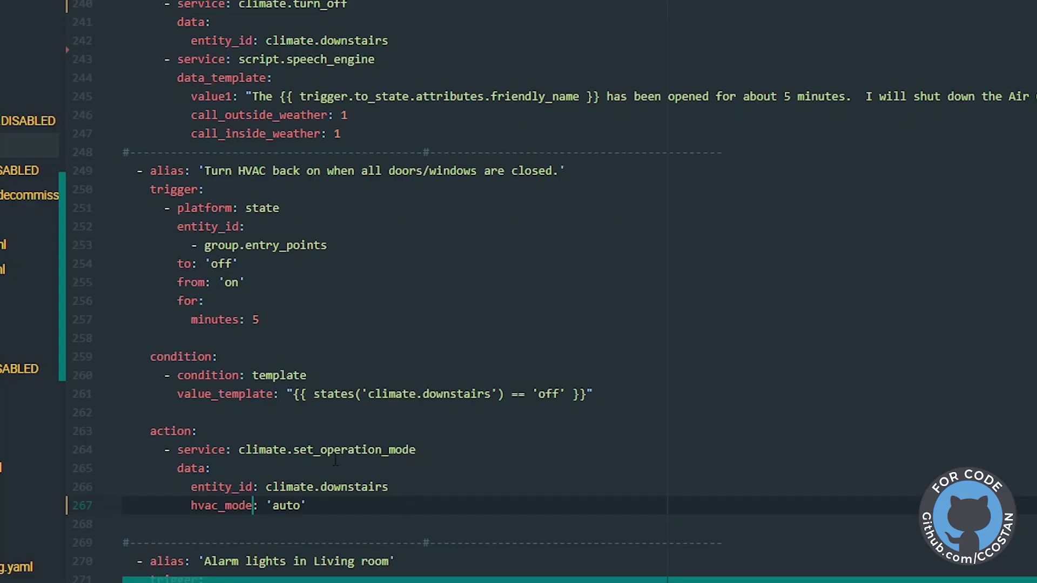
Replace climate.set_operation_mode on line 264 with climate.set_hvac_mode and review the file
drag(416, 450, 240, 449)
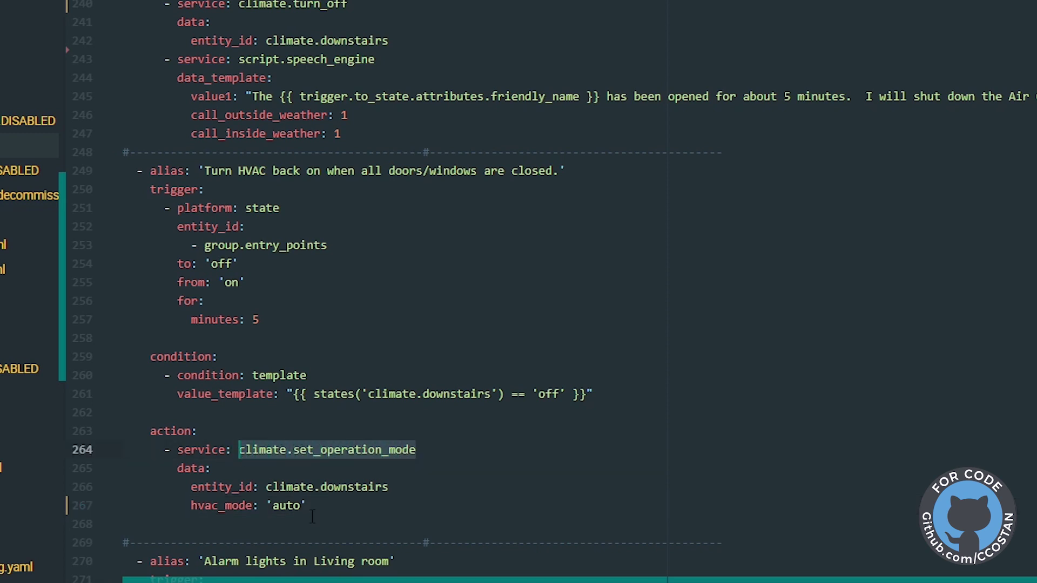
key(ctrl+v)
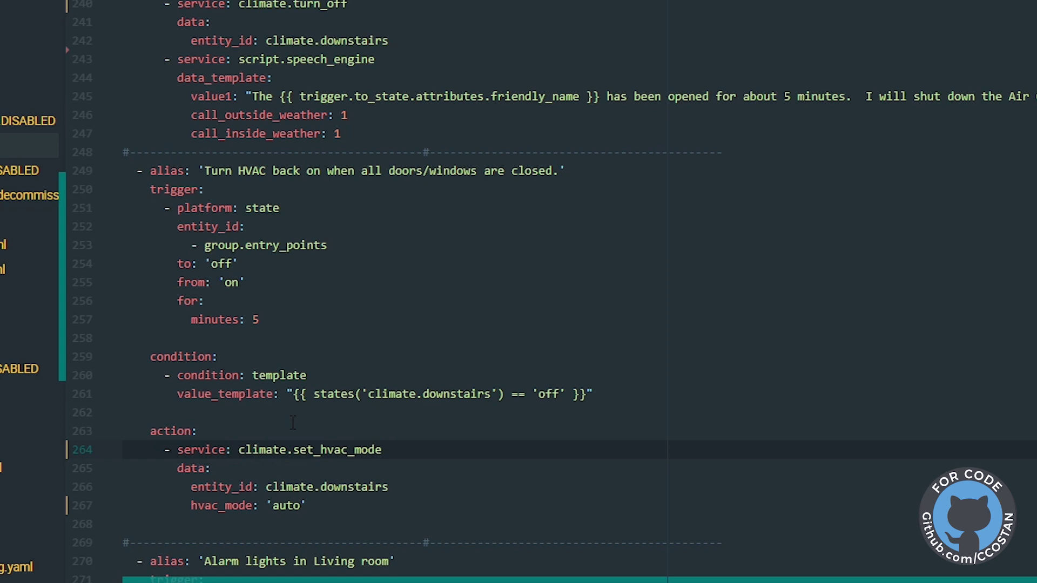
scroll(416, 461, down, 2)
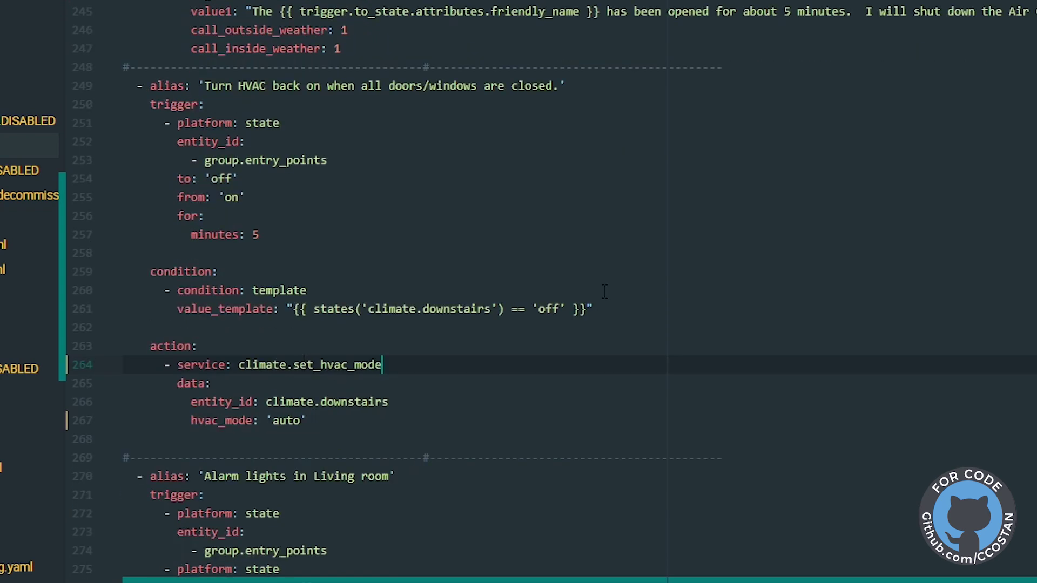
scroll(426, 387, down, 5)
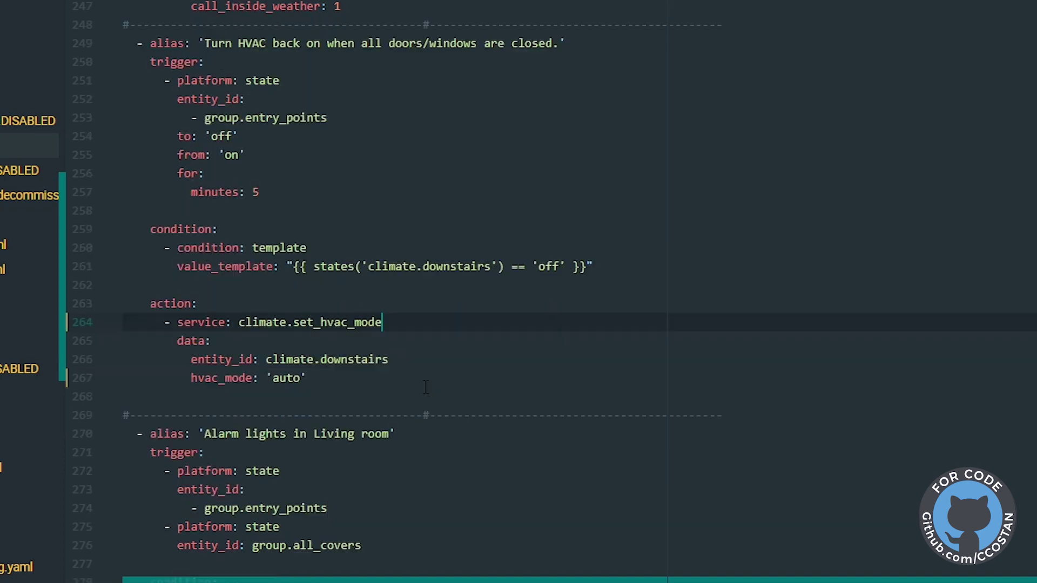
scroll(426, 387, down, 15)
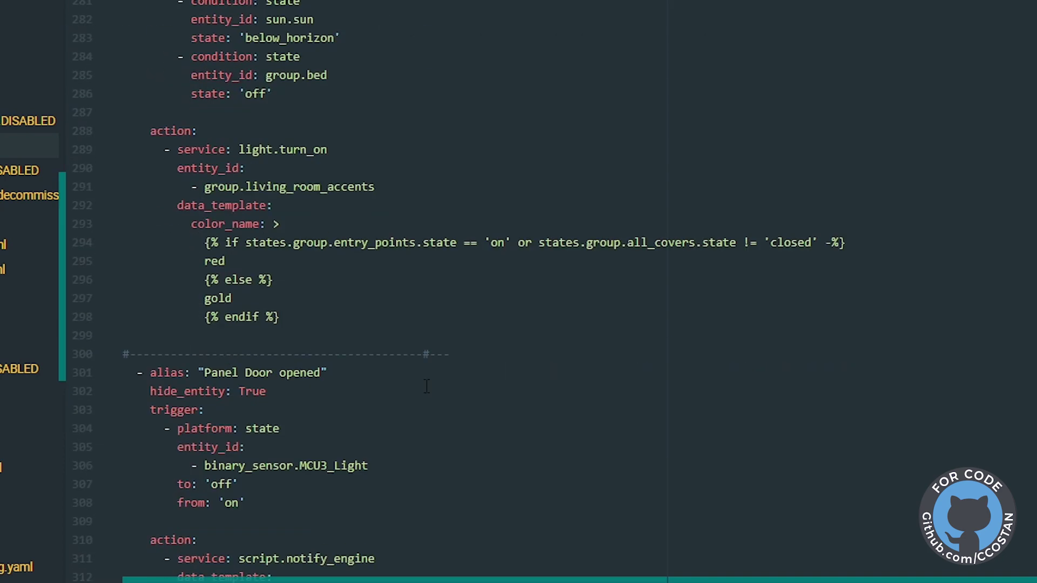
scroll(426, 387, down, 1)
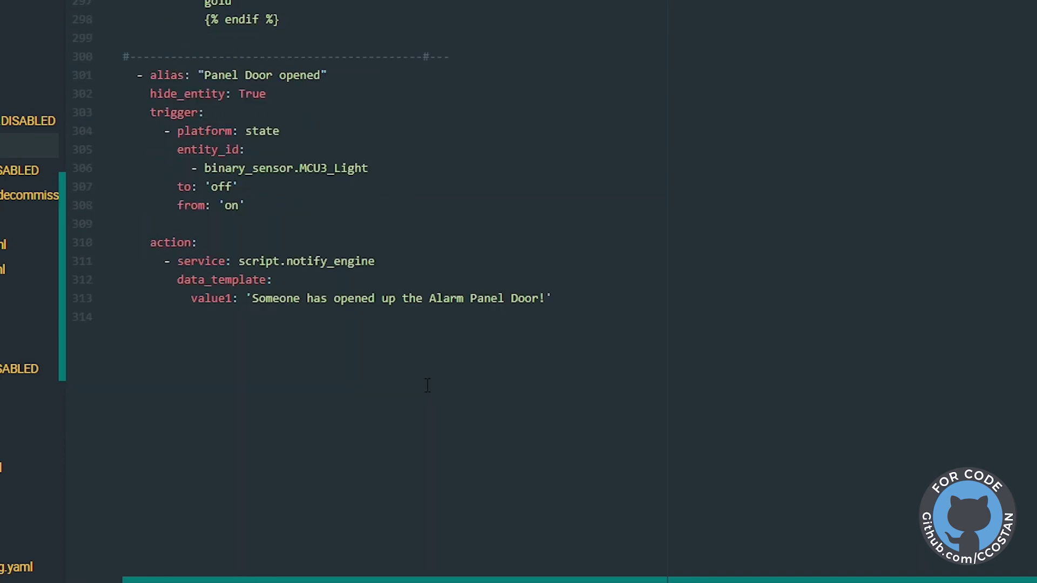
scroll(427, 386, up, 20)
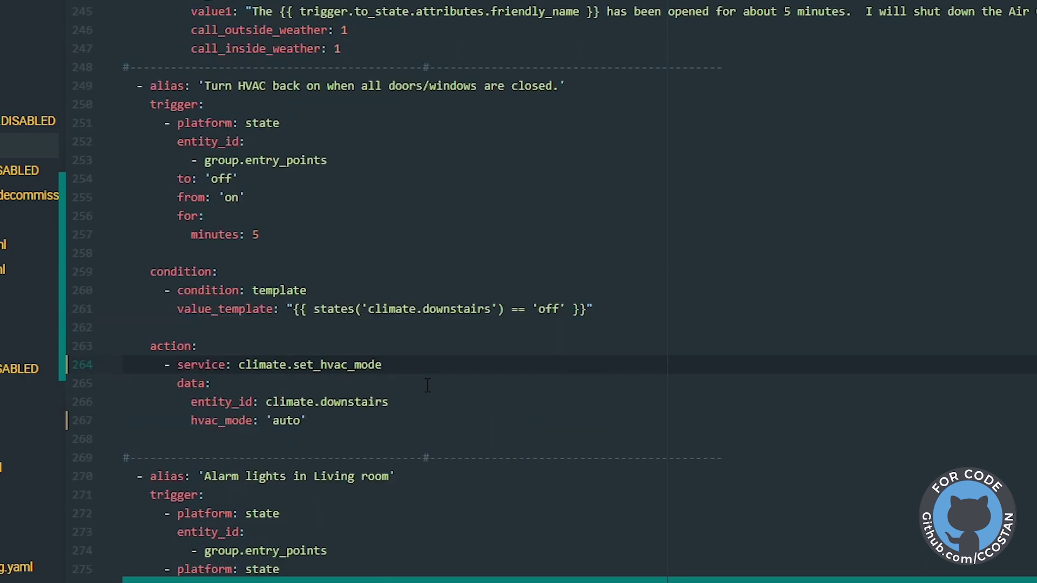
scroll(427, 385, up, 1)
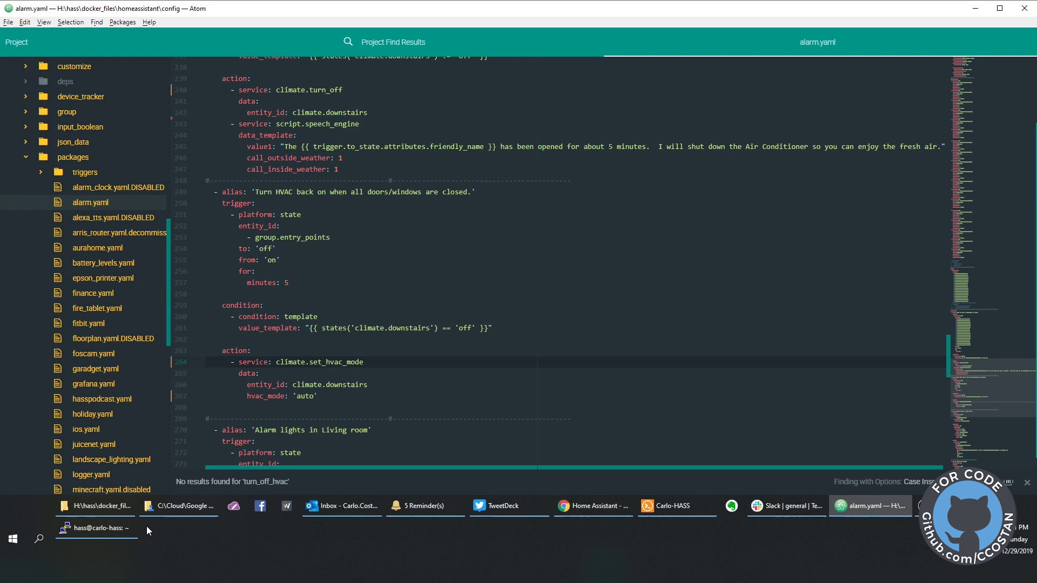
In PuTTY, stop the log stream with Ctrl+C and run ./hass
click(124, 528)
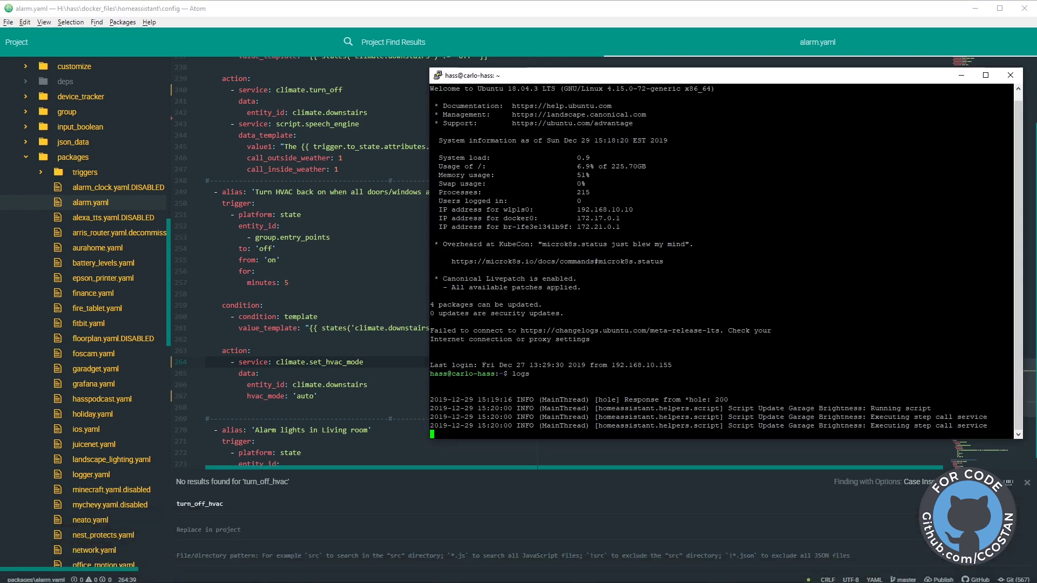
drag(790, 80, 709, 76)
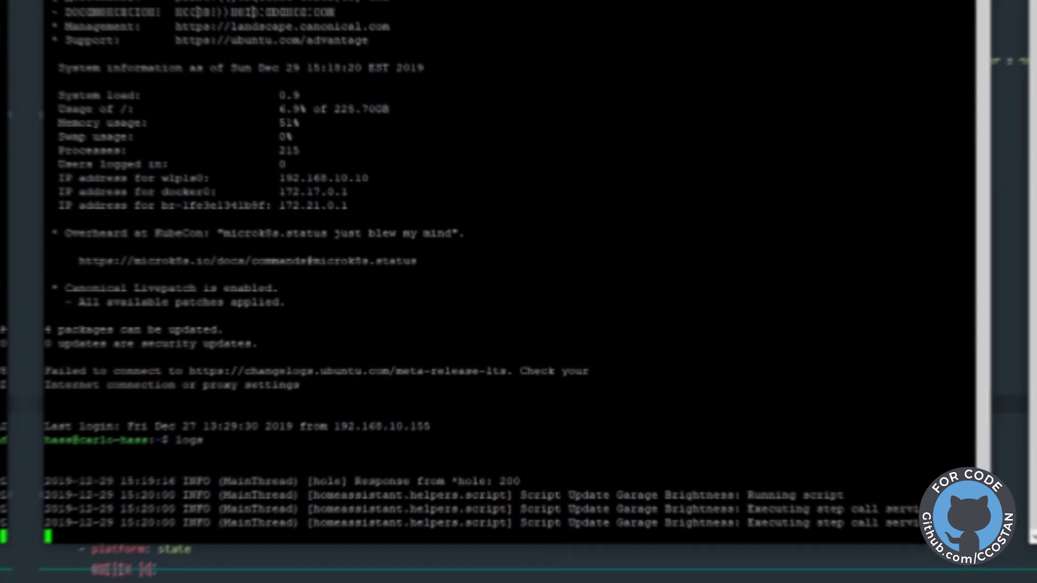
key(ctrl+c)
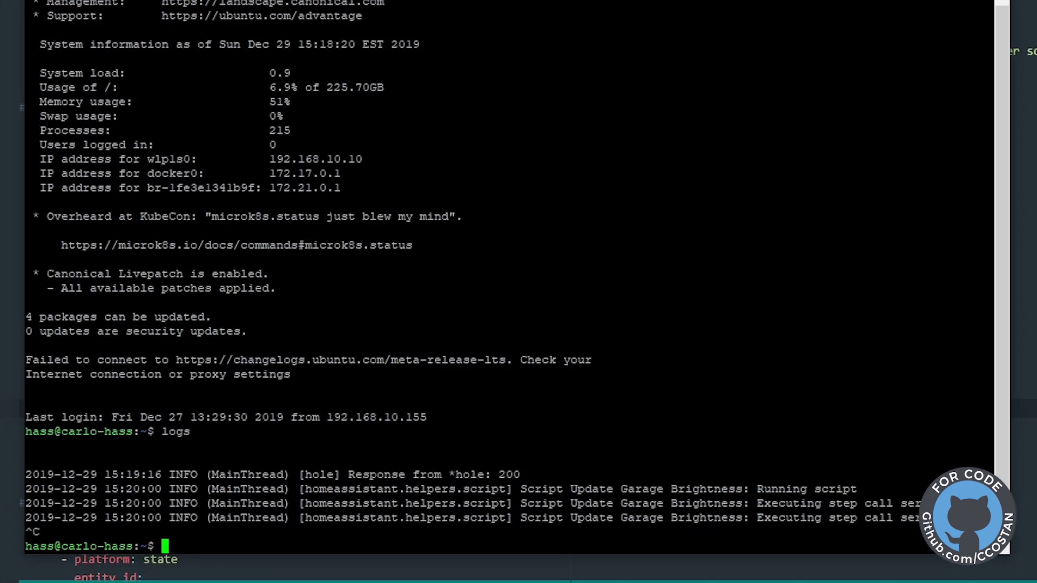
text(./git)
key(Tab)
key(BackSpace)
key(BackSpace)
key(BackSpace)
key(BackSpace)
key(BackSpace)
key(BackSpace)
key(BackSpace)
key(BackSpace)
key(BackSpace)
key(BackSpace)
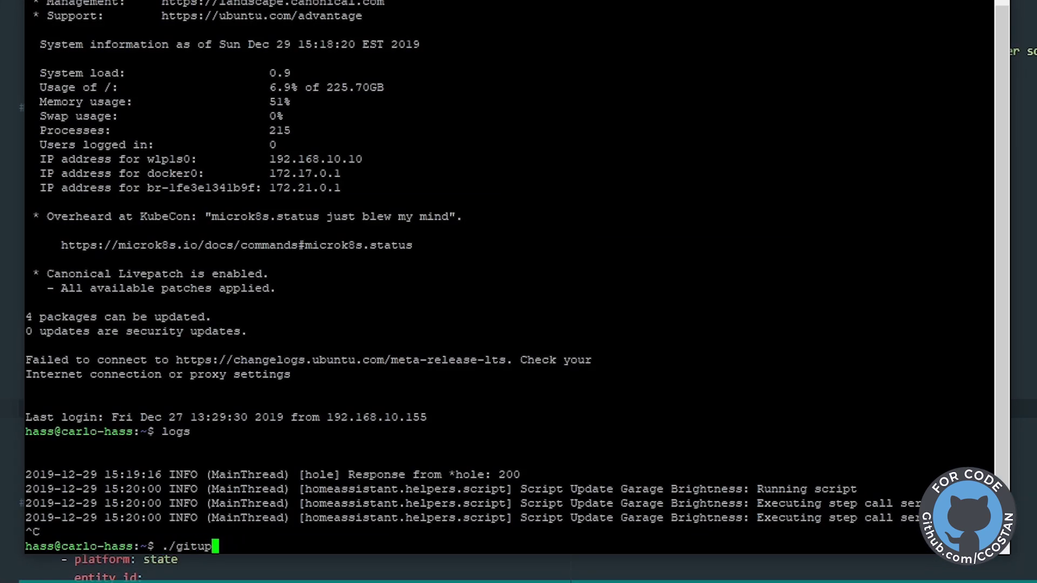
text(ha)
key(BackSpace)
key(BackSpace)
key(BackSpace)
key(BackSpace)
key(BackSpace)
text(hass)
key(Return)
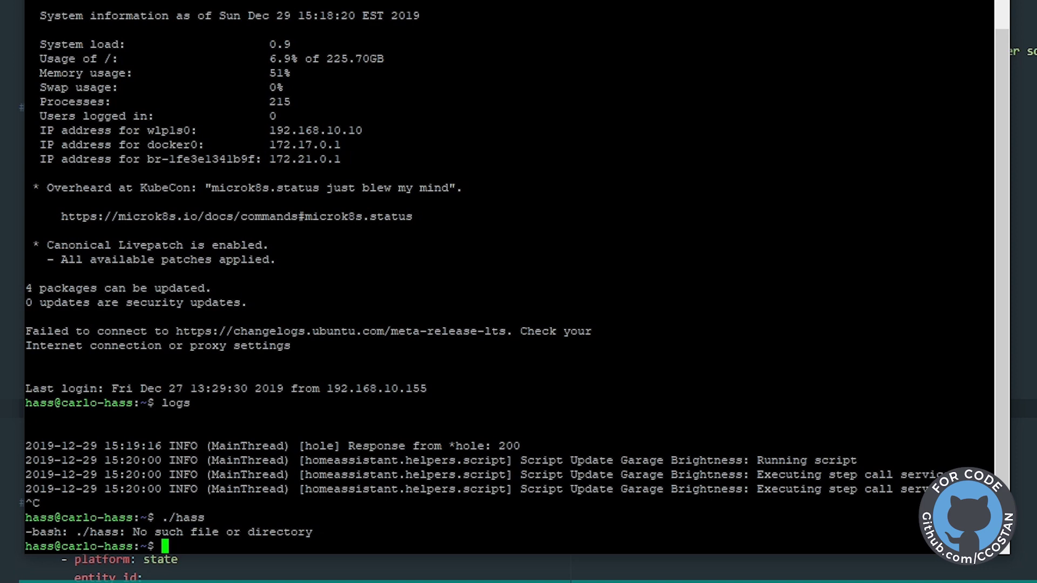
Run ./hassuser for a root shell, then start ./gitupdate.sh
key(Up)
text(user)
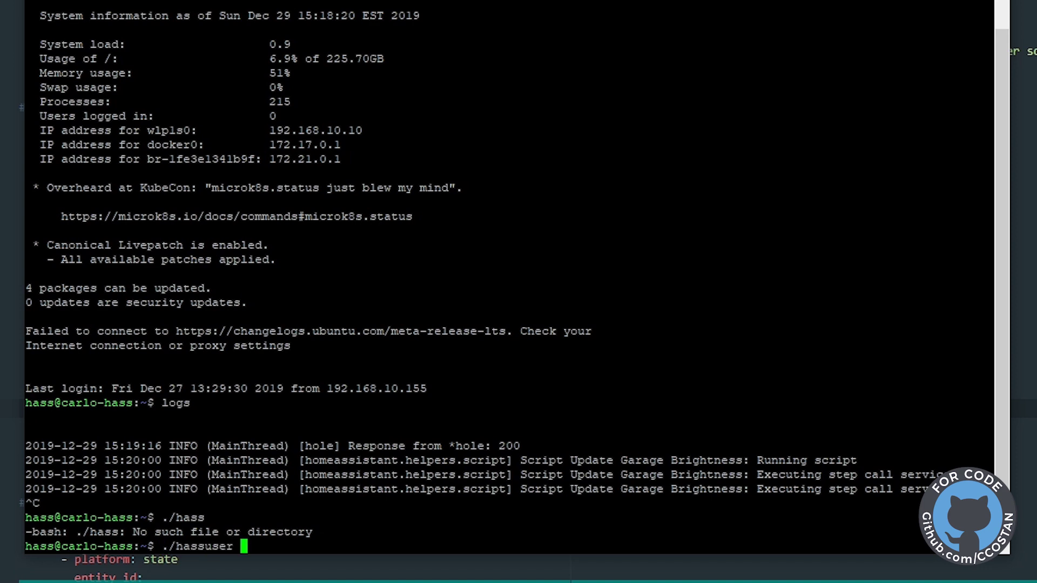
key(Return)
text(./gitupdate.sh)
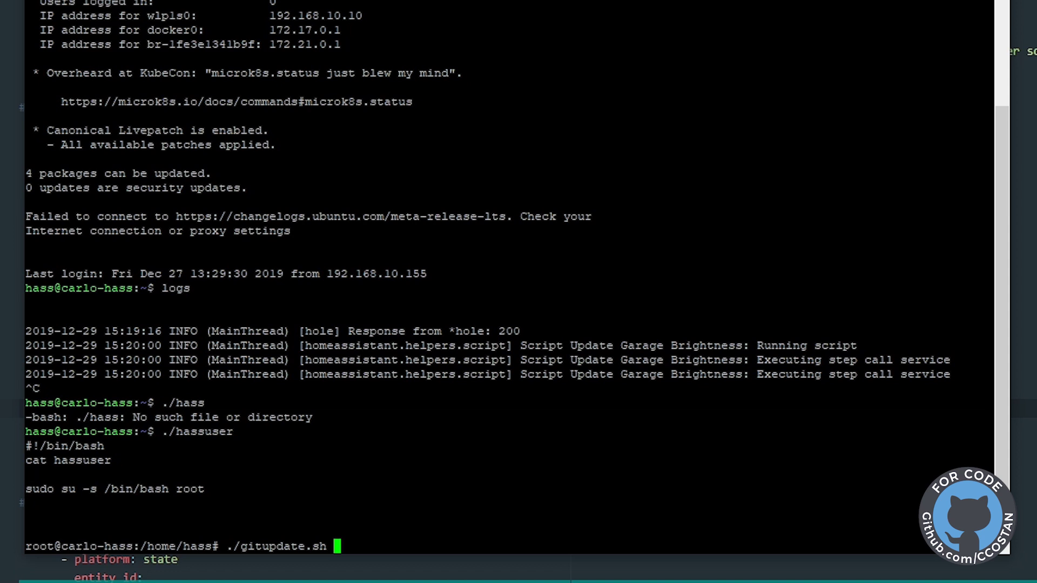
key(Return)
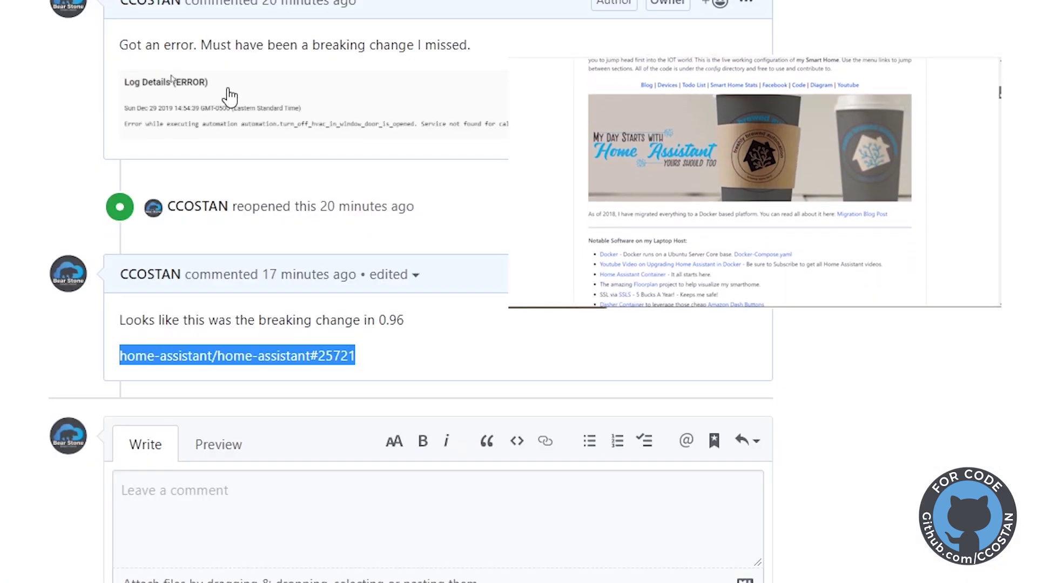
Commit and push with the description 'Updated #136 to fix the Climate Service Breaking Change.'
click(171, 78)
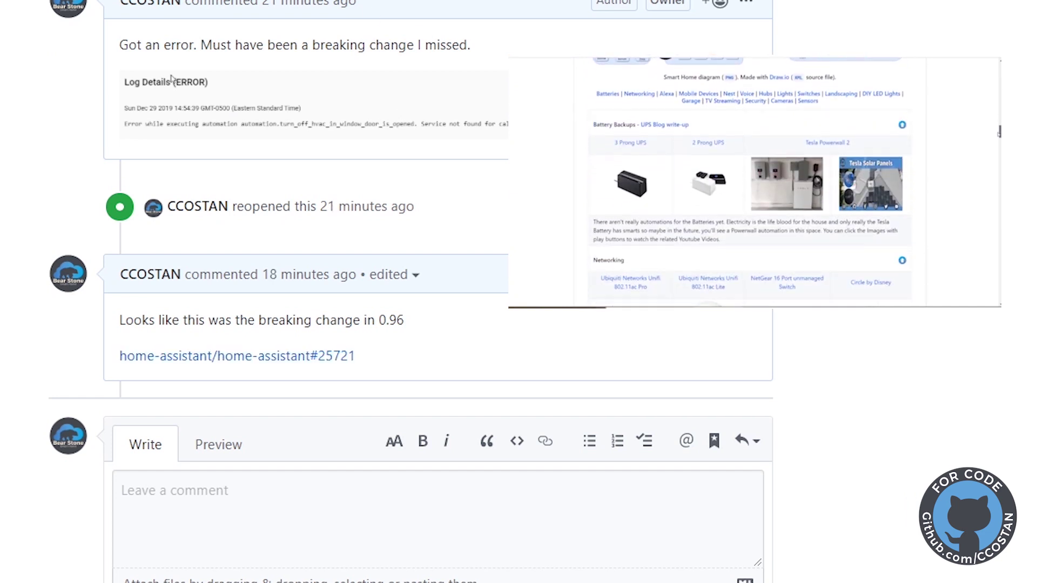
key(alt+Tab)
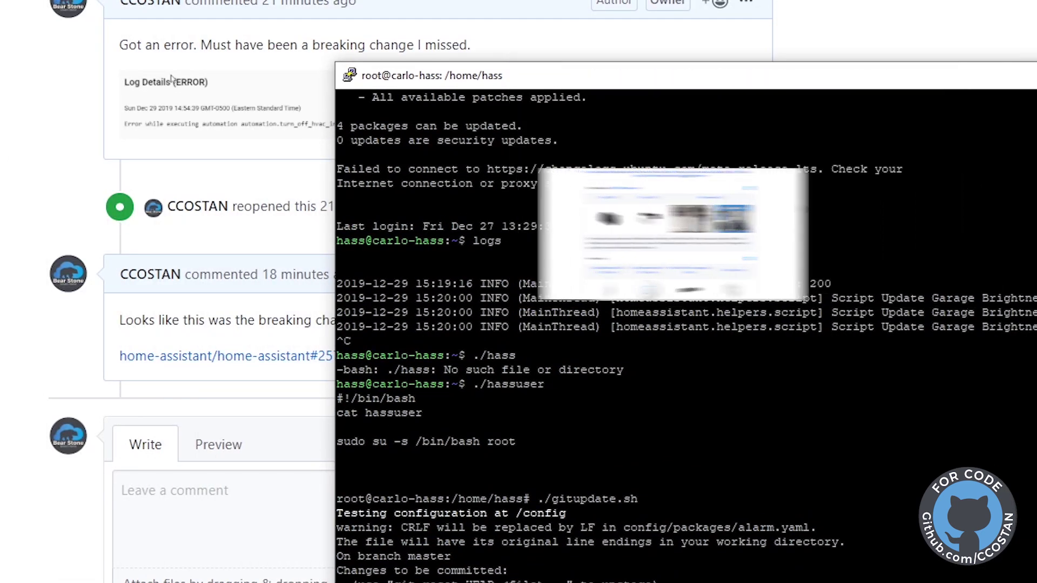
text(6 t)
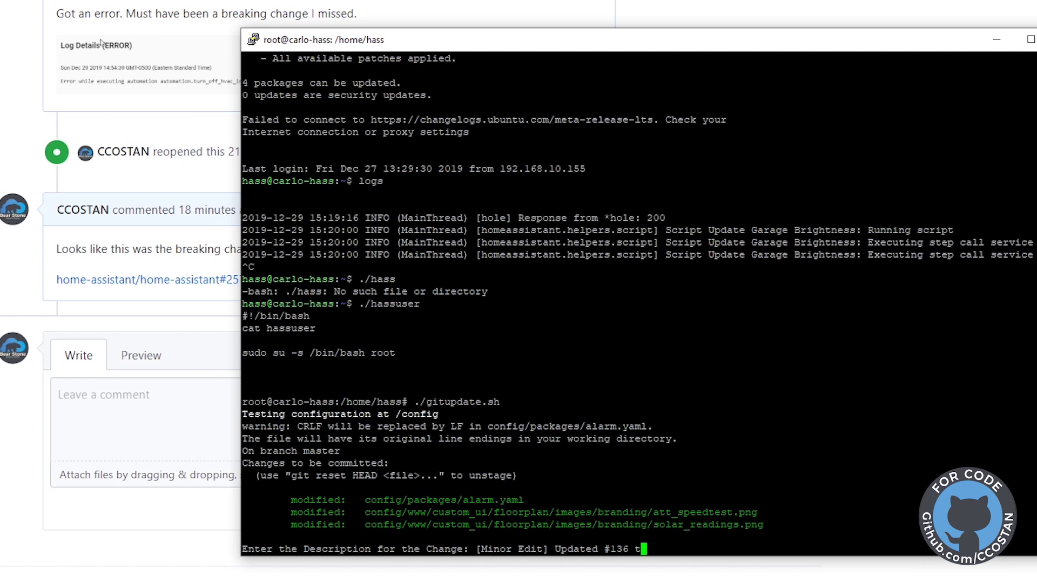
text(o fix the Climate )
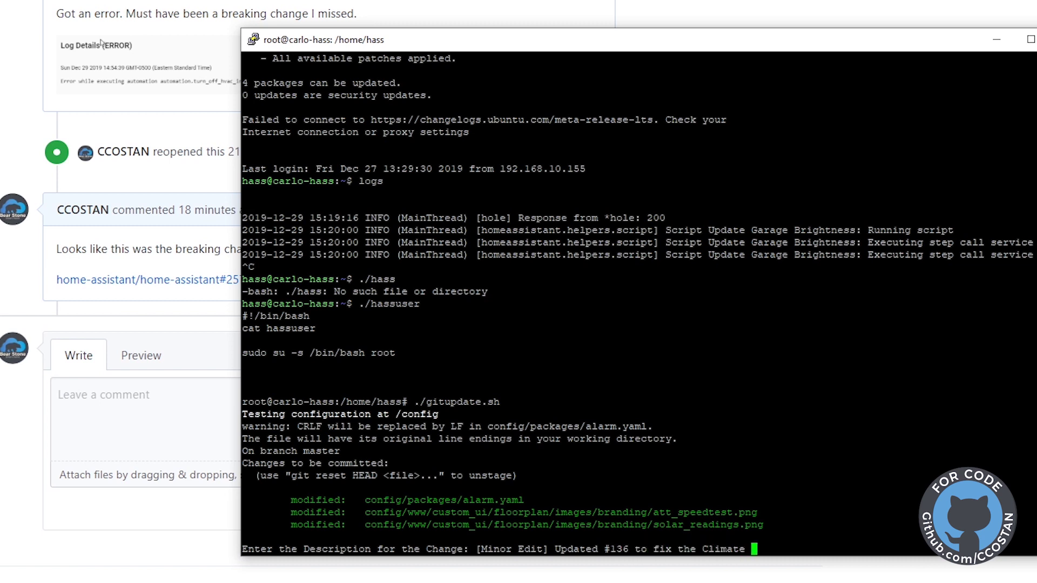
text(Service Breaking Chan)
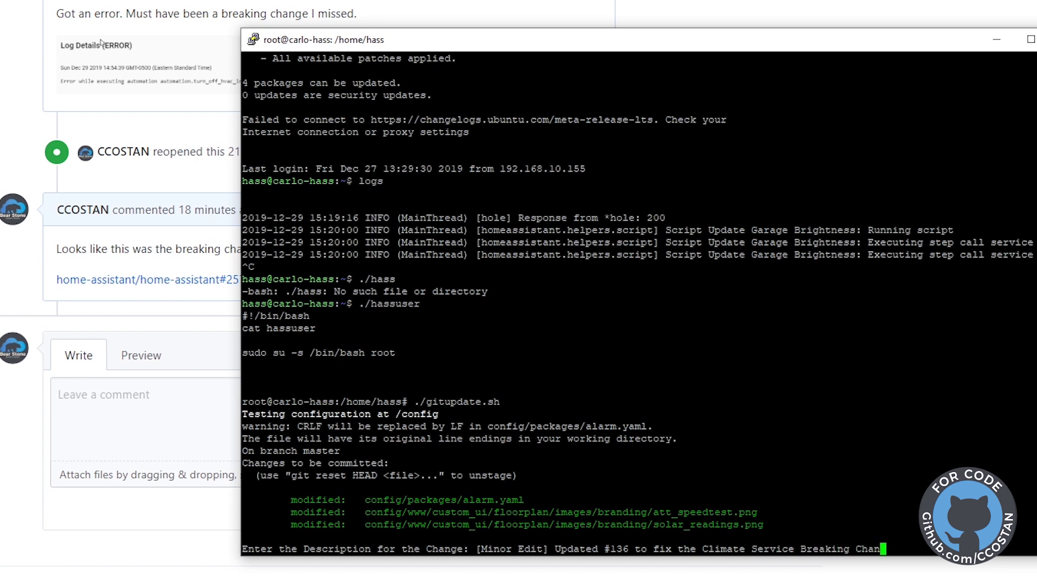
text(ge.)
key(Return)
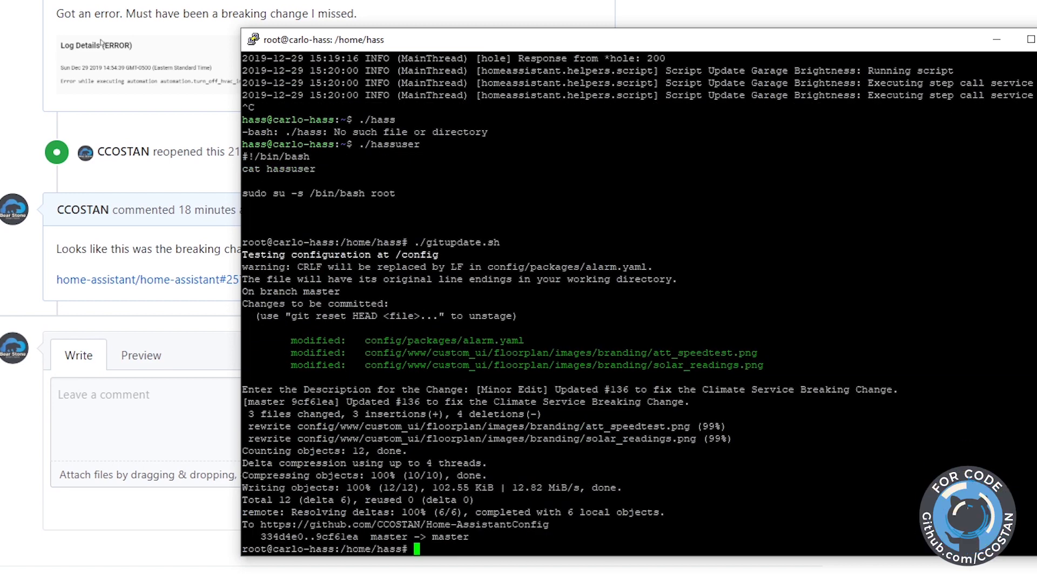
Exit the root shell and run harestart
text(exit)
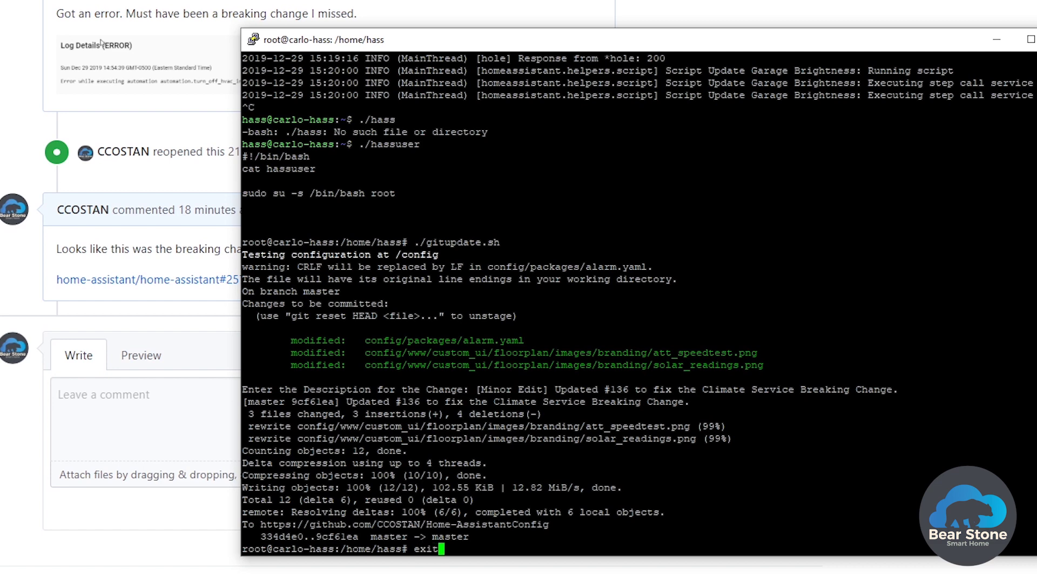
key(Return)
text(jake)
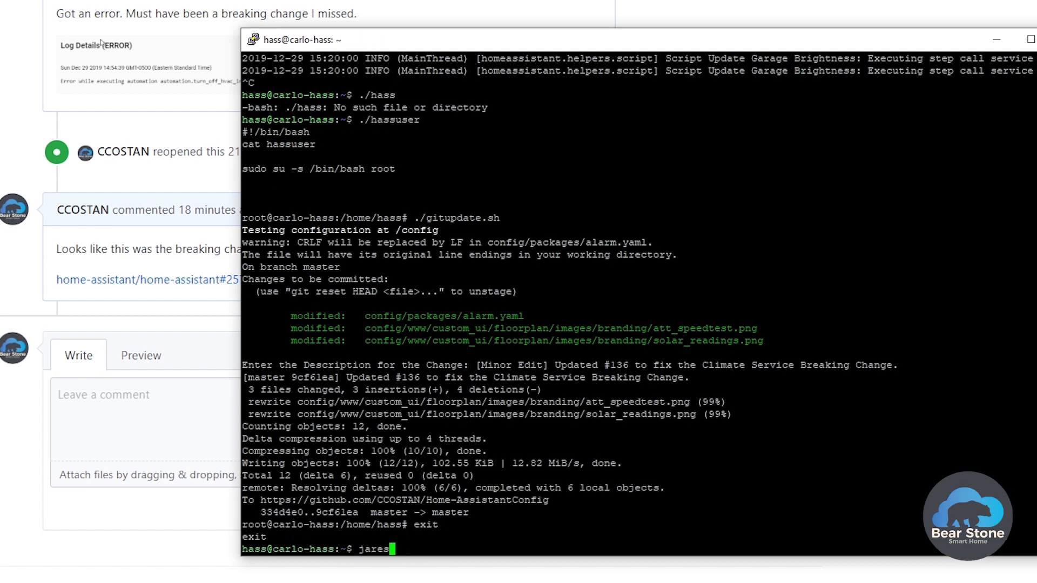
key(BackSpace)
key(BackSpace)
key(BackSpace)
key(BackSpace)
text(harestart)
key(Return)
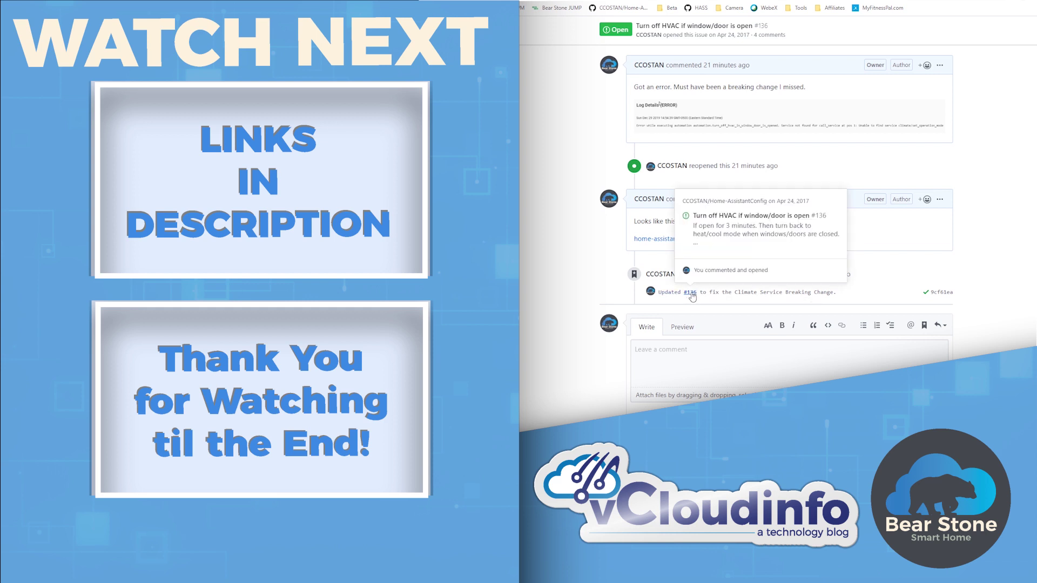
Review the commit's alarm.yaml diff (3 additions, 4 deletions), then return to issue #136
click(942, 293)
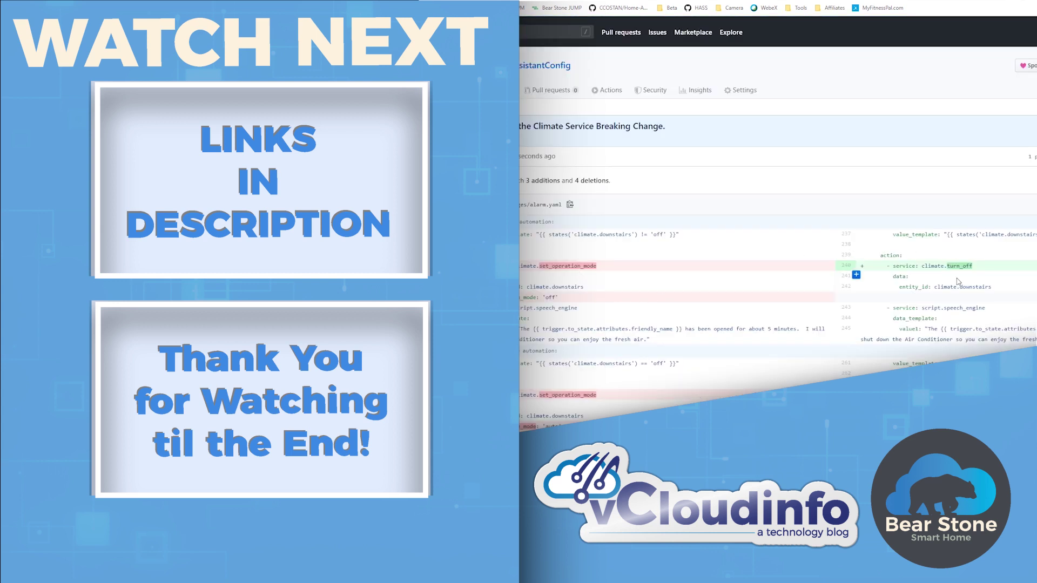
scroll(958, 281, down, 3)
scroll(958, 280, up, 1)
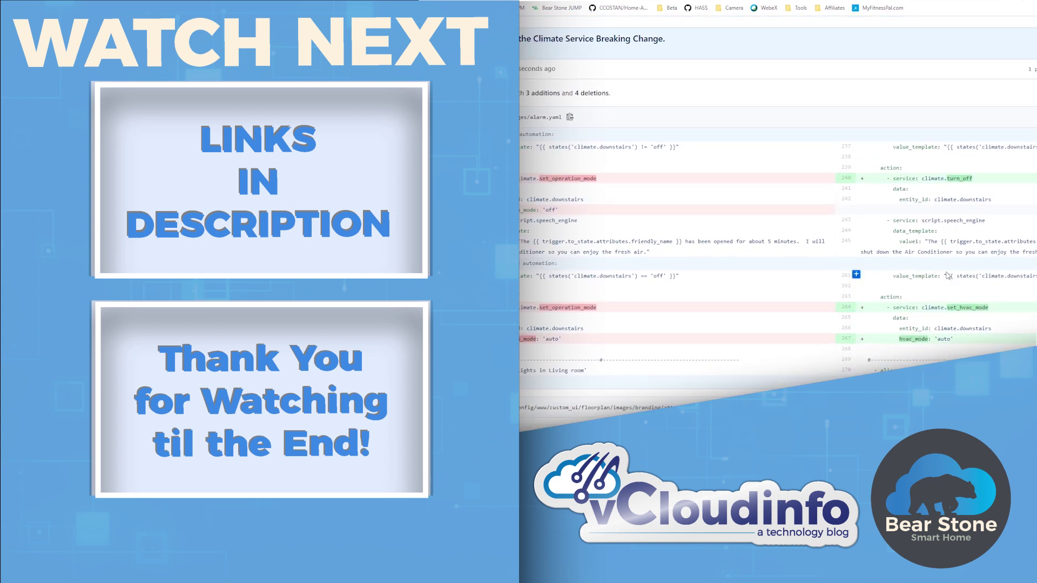
key(alt+Left)
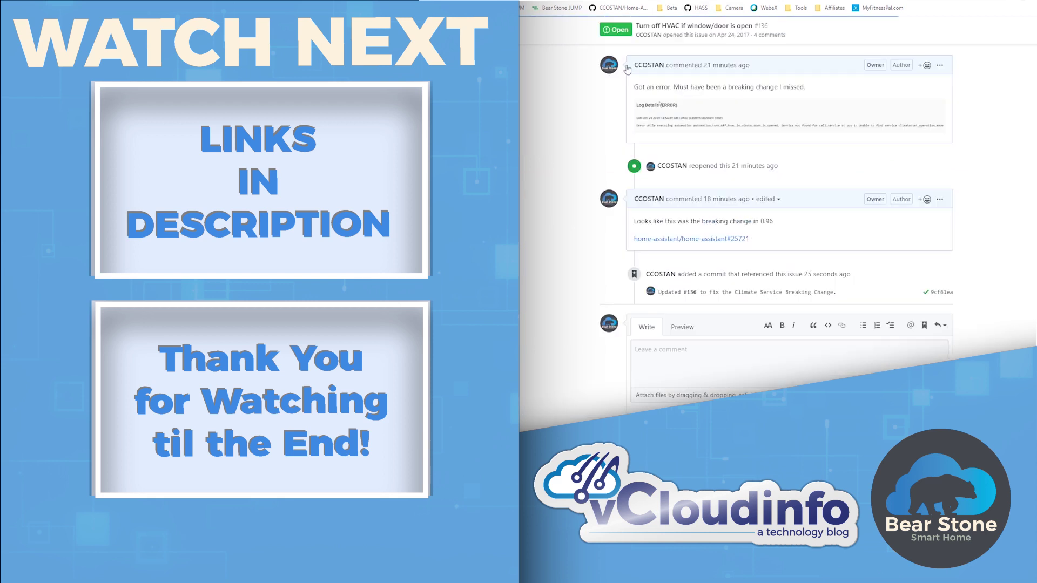